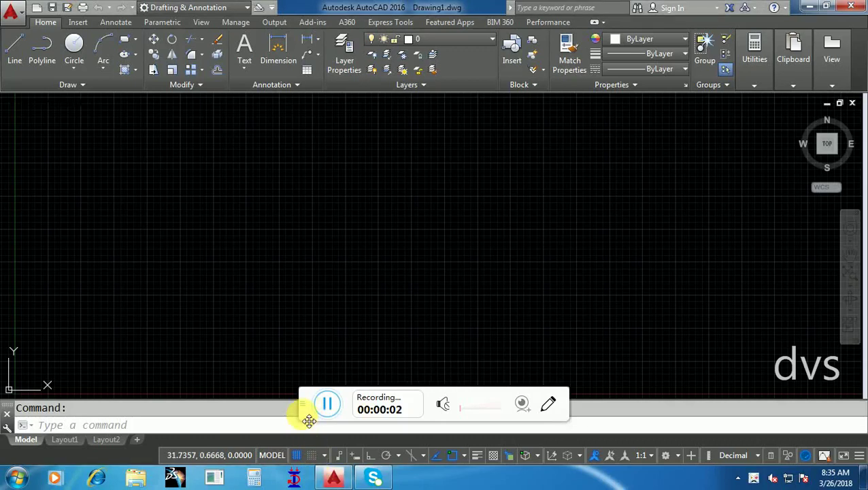
# - Draw a small test rectangle, then select and delete it
pyautogui.moveTo(309, 405)
pyautogui.mouseDown()
pyautogui.moveTo(318, 487)
pyautogui.moveTo(318, 472)
pyautogui.mouseUp()
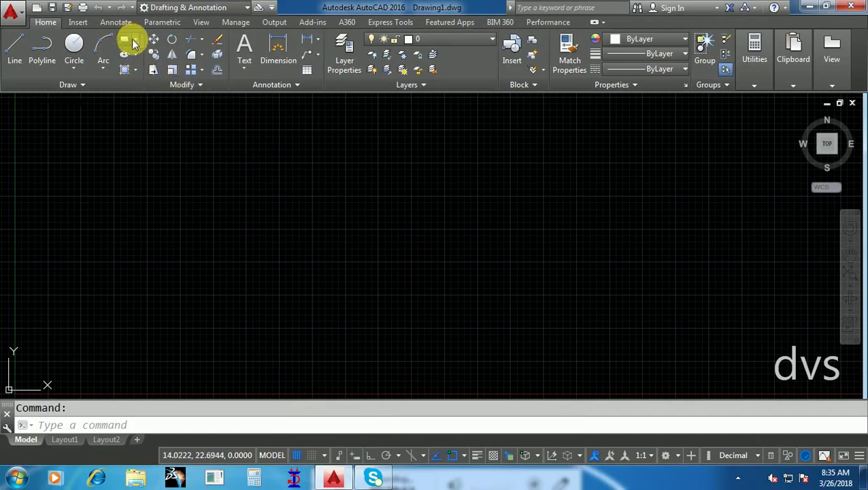
pyautogui.click(124, 38)
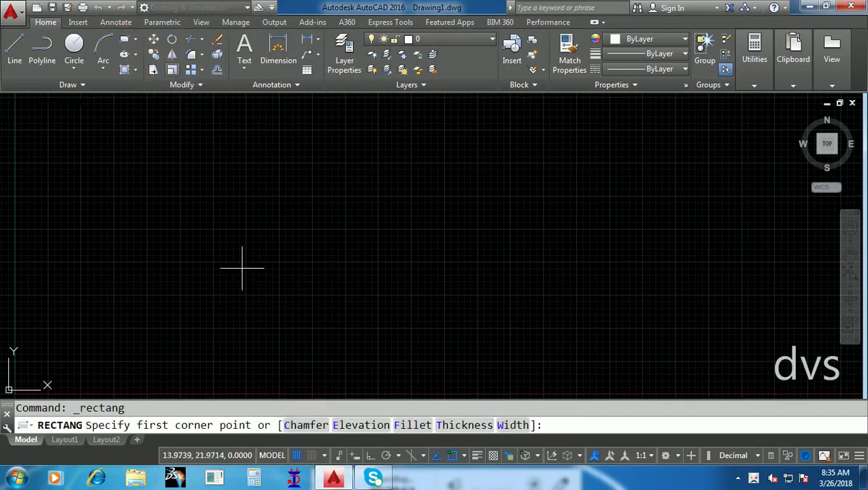
pyautogui.click(327, 286)
pyautogui.write('@1.25,0.23')
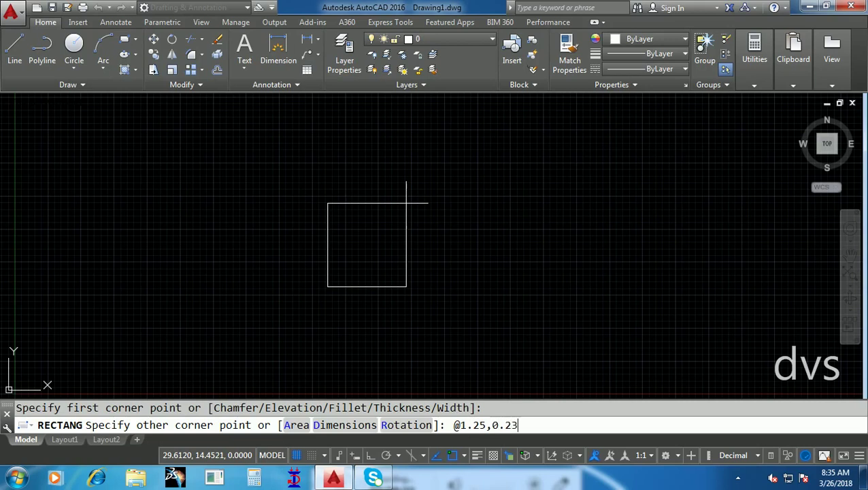
pyautogui.press('Return')
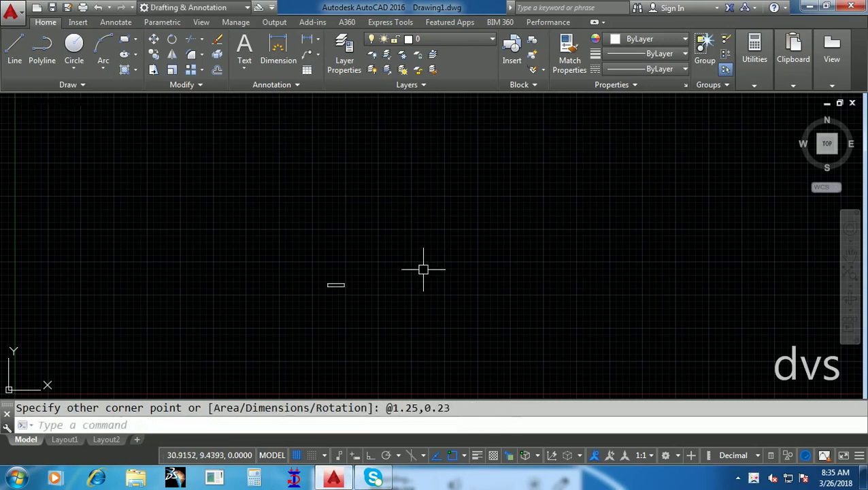
pyautogui.scroll(5, 335, 293)
pyautogui.scroll(2, 335, 293)
pyautogui.click(464, 256)
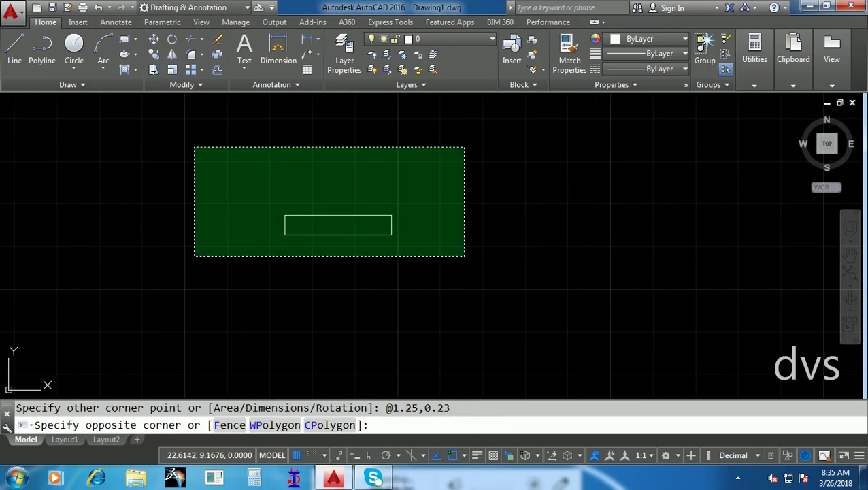
pyautogui.click(194, 147)
pyautogui.press('Delete')
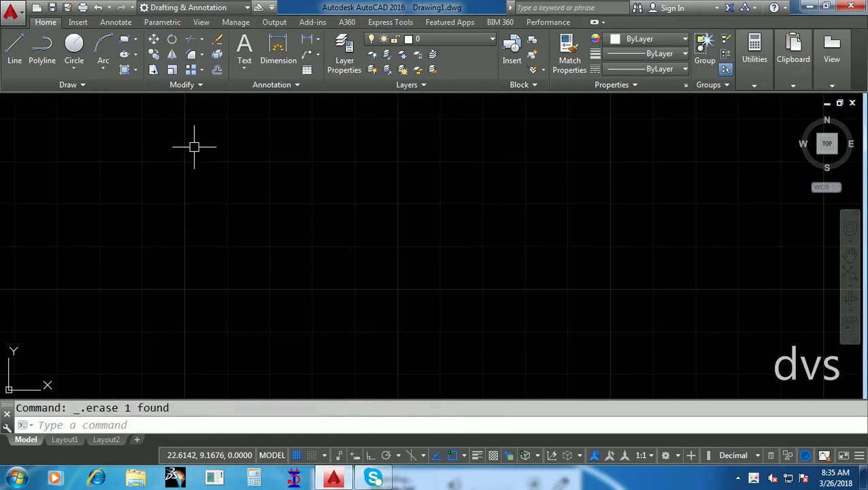
# - Set drawing units to Architectural with 0'-0" precision and Feet insertion scale
pyautogui.write('un')
pyautogui.press('Return')
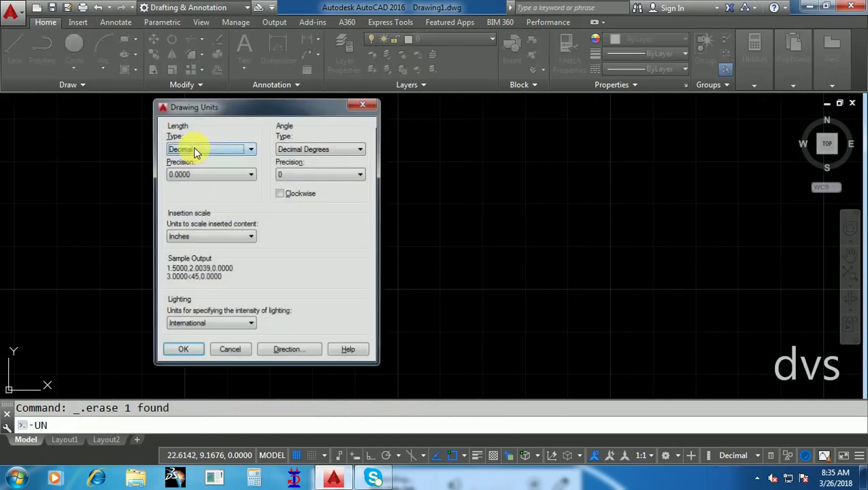
pyautogui.click(253, 149)
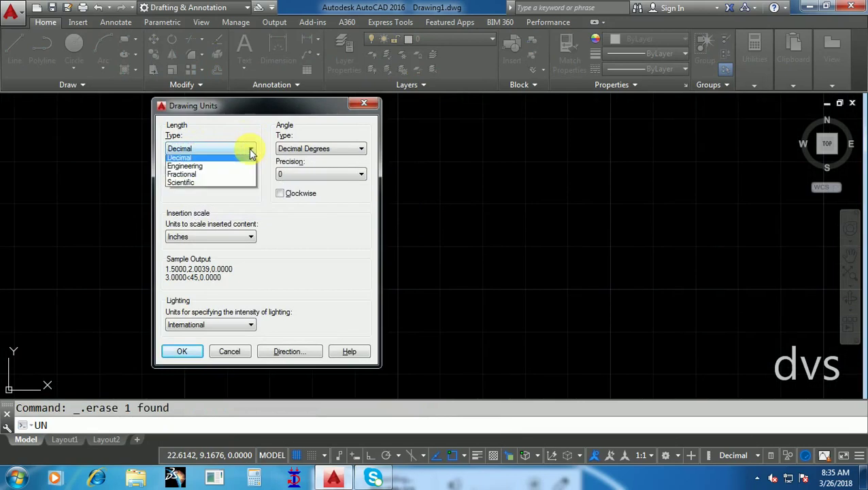
pyautogui.click(194, 160)
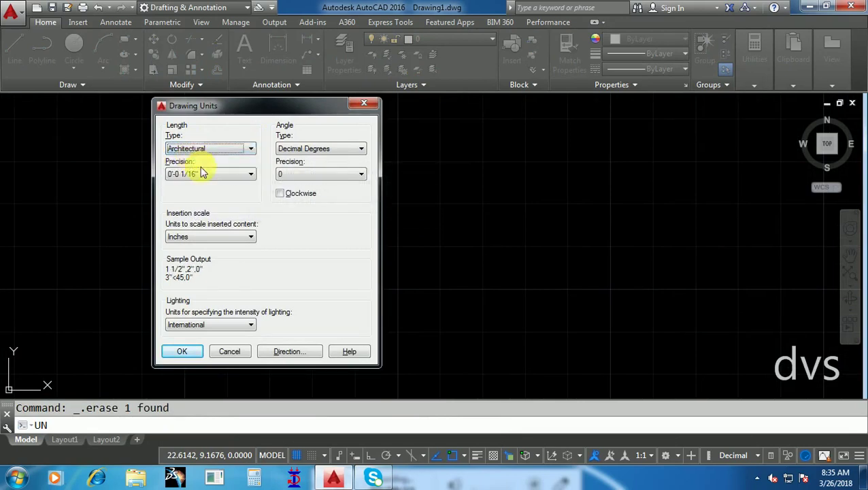
pyautogui.click(203, 176)
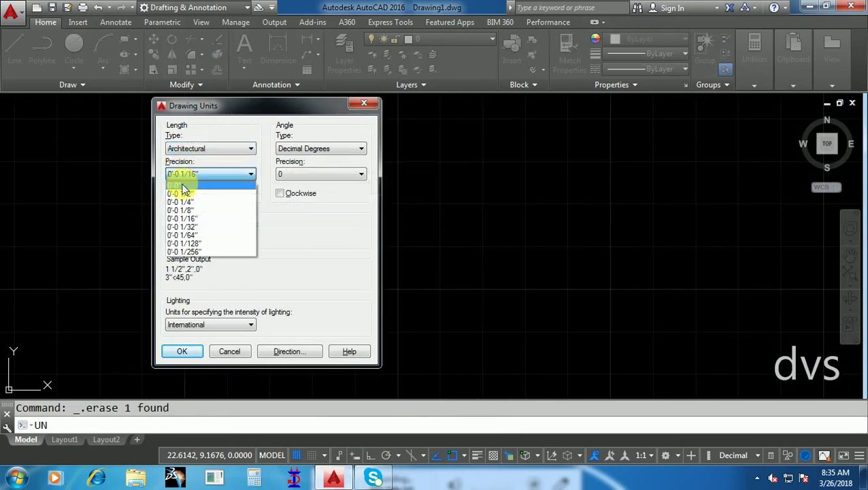
pyautogui.click(184, 186)
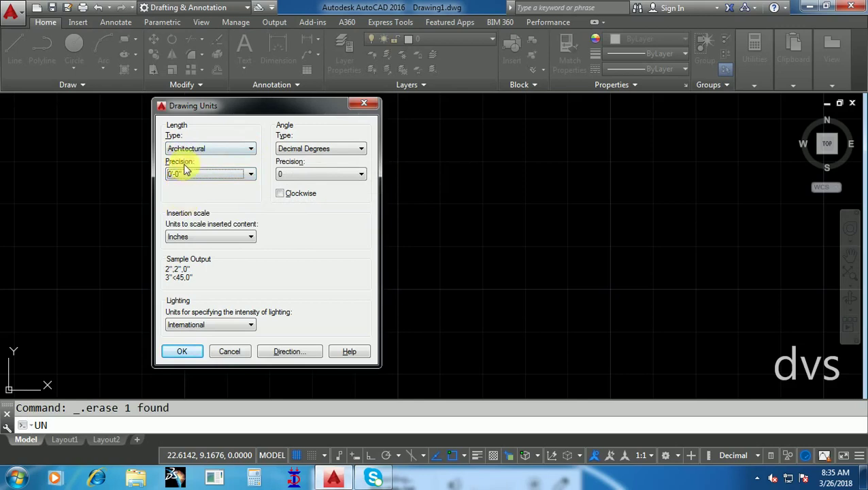
pyautogui.click(205, 238)
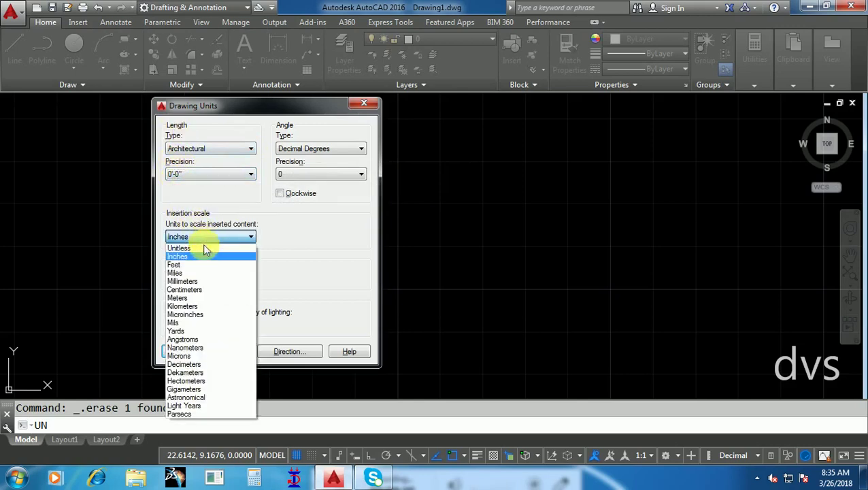
pyautogui.click(201, 263)
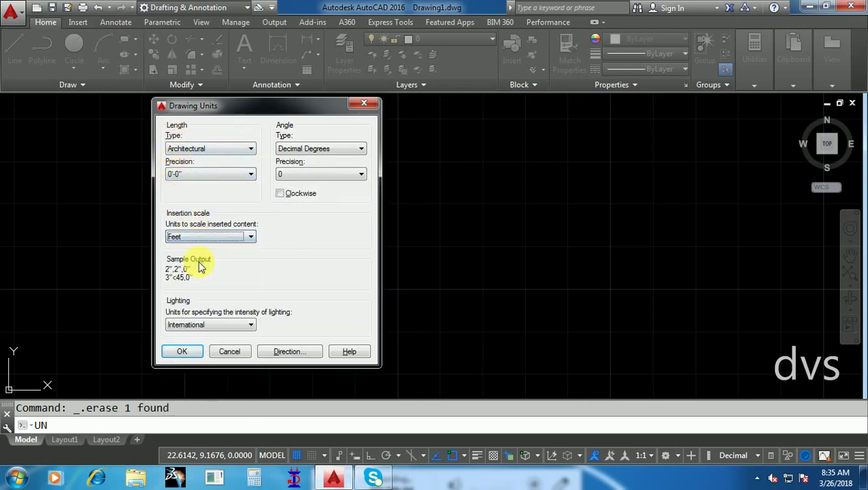
pyautogui.click(175, 351)
pyautogui.click(305, 282)
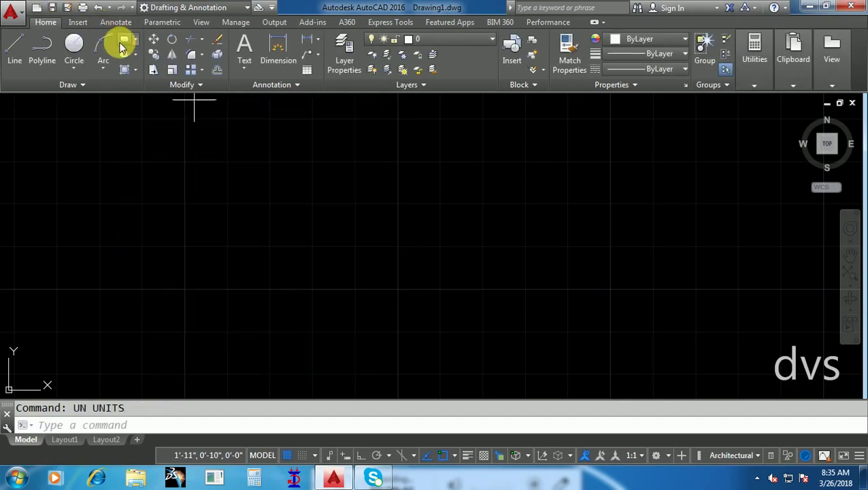
# - Draw a rectangle from a picked corner to the relative point @4',9"
pyautogui.click(125, 41)
pyautogui.click(295, 339)
pyautogui.write('@4\',9"')
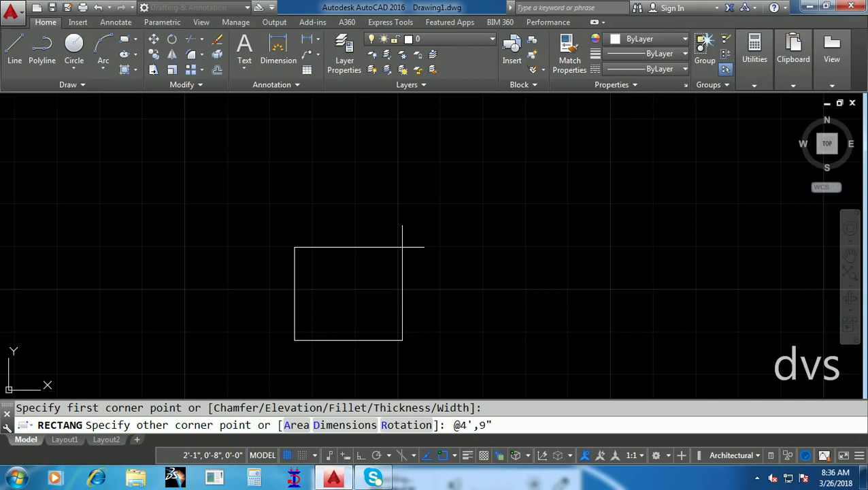
pyautogui.press('Return')
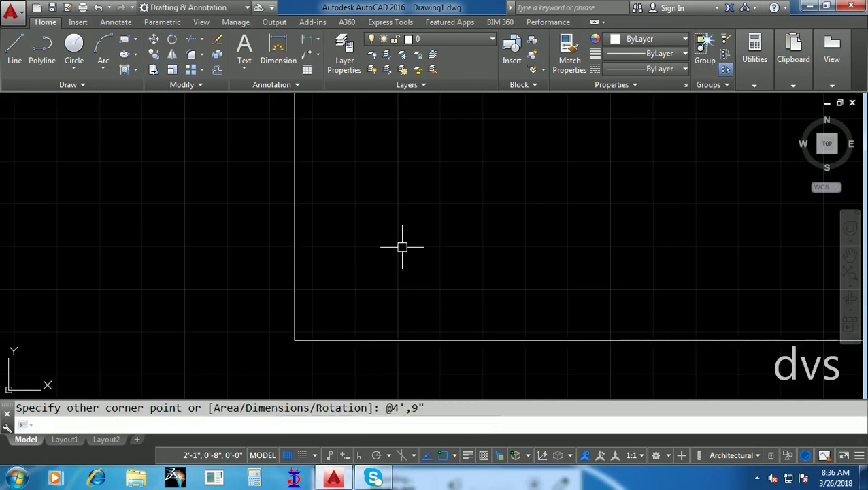
pyautogui.scroll(-5, 422, 252)
pyautogui.scroll(-3, 552, 228)
pyautogui.moveTo(570, 229); pyautogui.dragTo(354, 238, button='middle')
pyautogui.scroll(2, 381, 249)
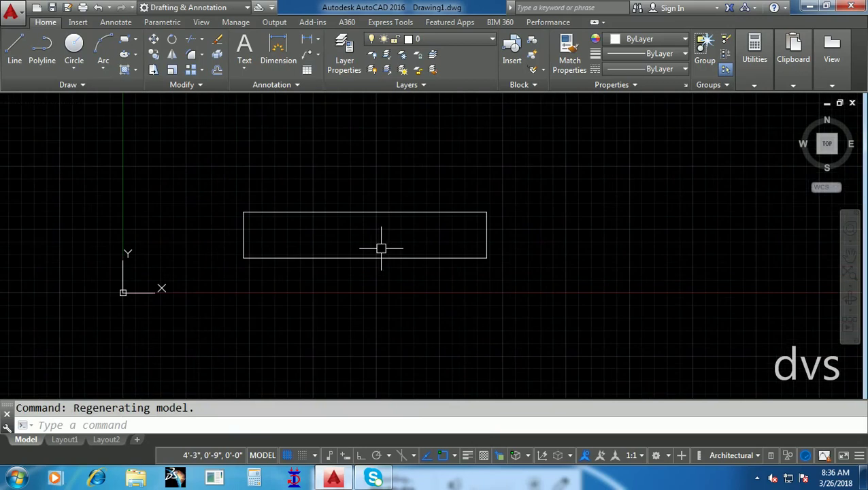
# - Switch to the 3D Modeling workspace, set the SW Isometric view, and pick the rectangle
pyautogui.click(167, 8)
pyautogui.click(164, 48)
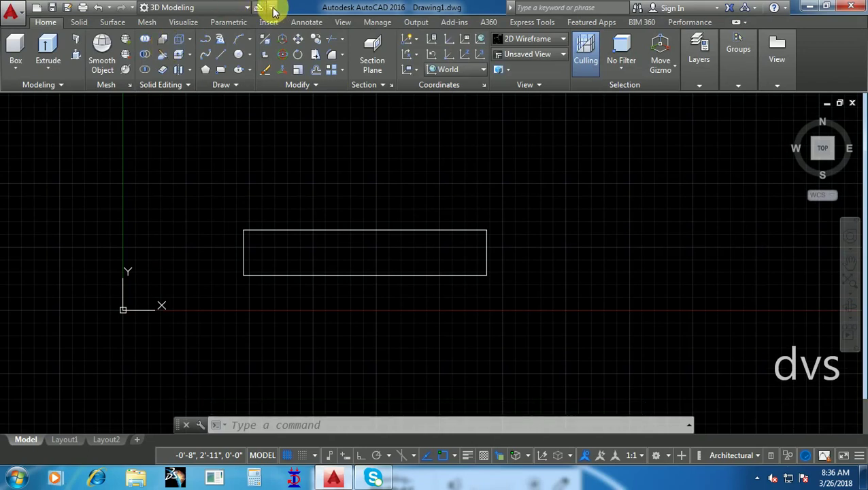
pyautogui.click(557, 54)
pyautogui.click(534, 147)
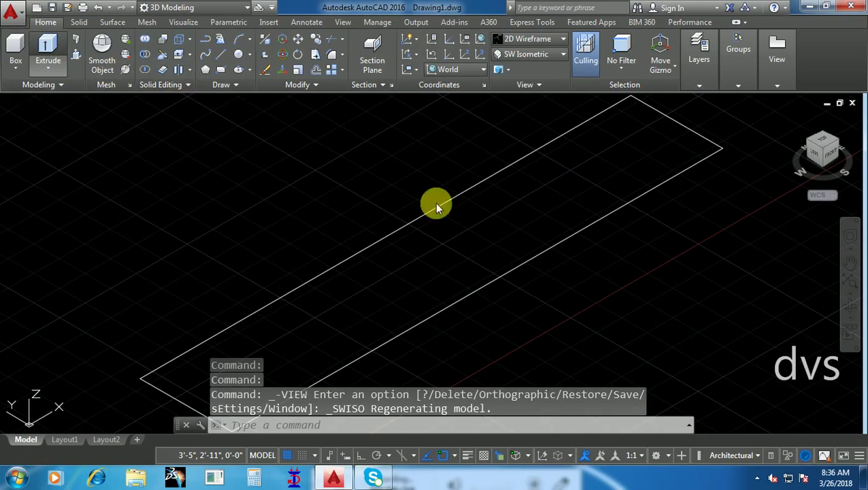
pyautogui.click(405, 226)
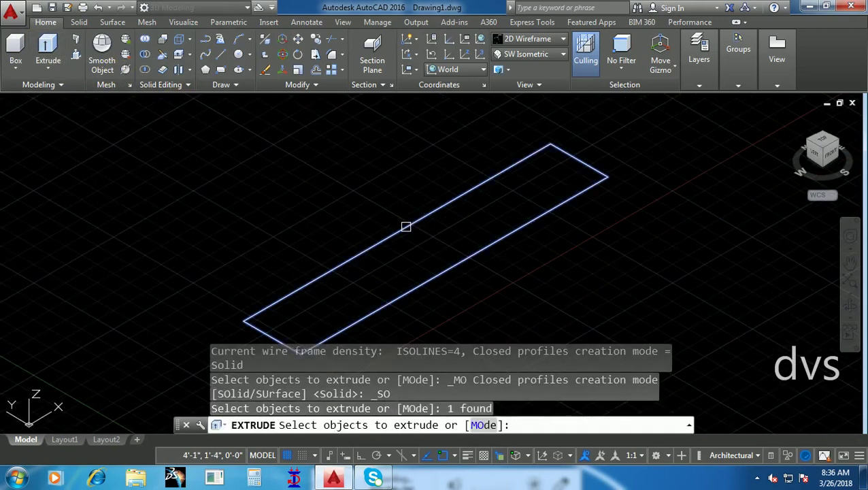
# - Extrude the rectangle 7' upward into a 4' by 9" by 7' solid block
pyautogui.press('Return')
pyautogui.scroll(-2, 409, 194)
pyautogui.moveTo(409, 194); pyautogui.dragTo(408, 199, button='middle')
pyautogui.write("7'")
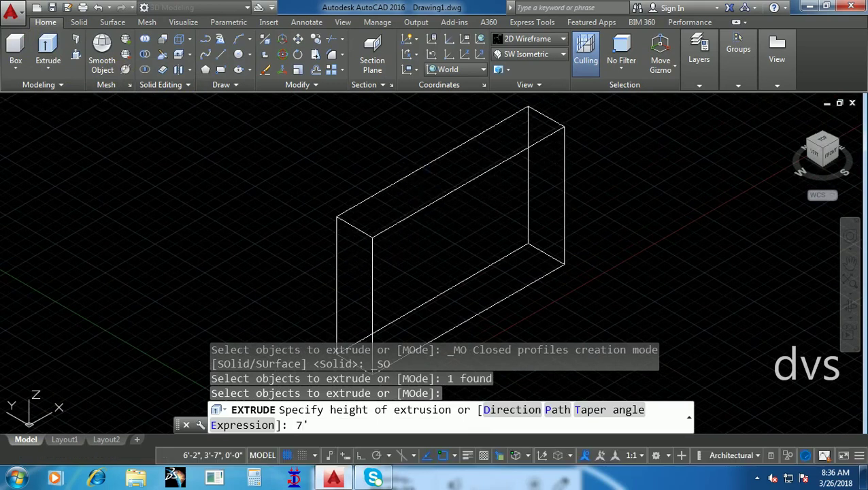
pyautogui.press('Return')
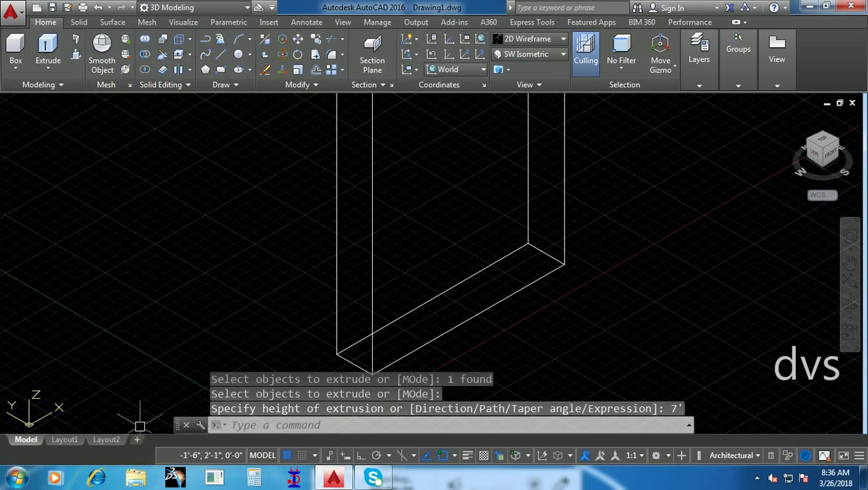
pyautogui.moveTo(174, 423); pyautogui.dragTo(95, 443)
pyautogui.scroll(-5, 482, 321)
pyautogui.scroll(-3, 506, 248)
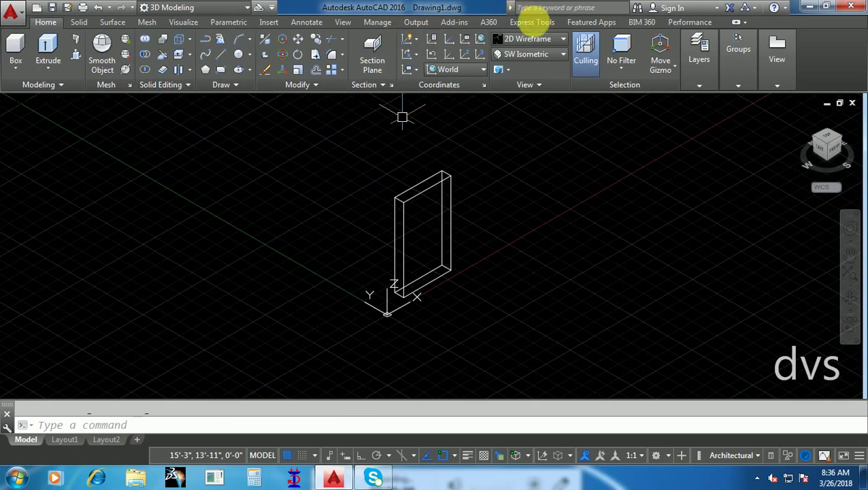
# - Apply the Realistic visual style to the extruded block and zoom in on it
pyautogui.click(528, 40)
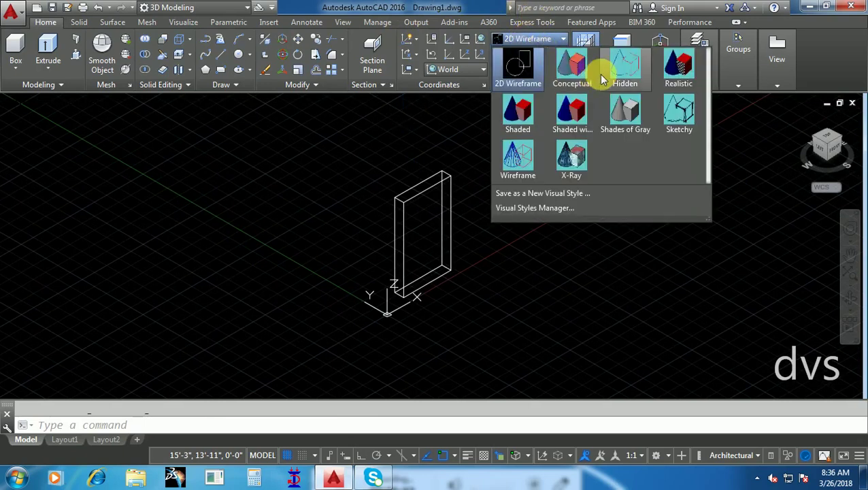
pyautogui.click(607, 125)
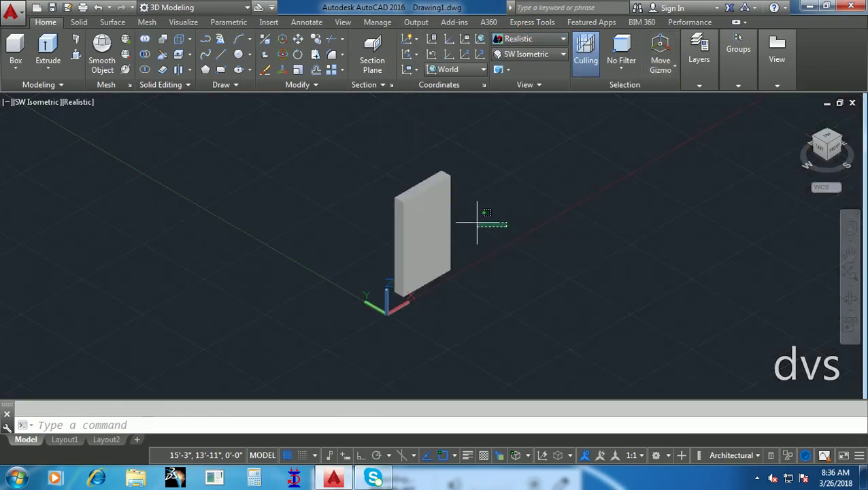
pyautogui.click(507, 222)
pyautogui.click(470, 220)
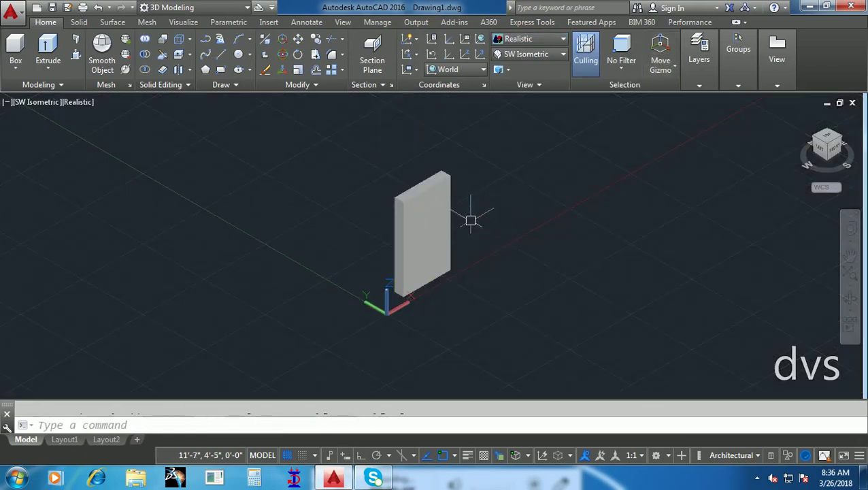
pyautogui.scroll(2, 461, 227)
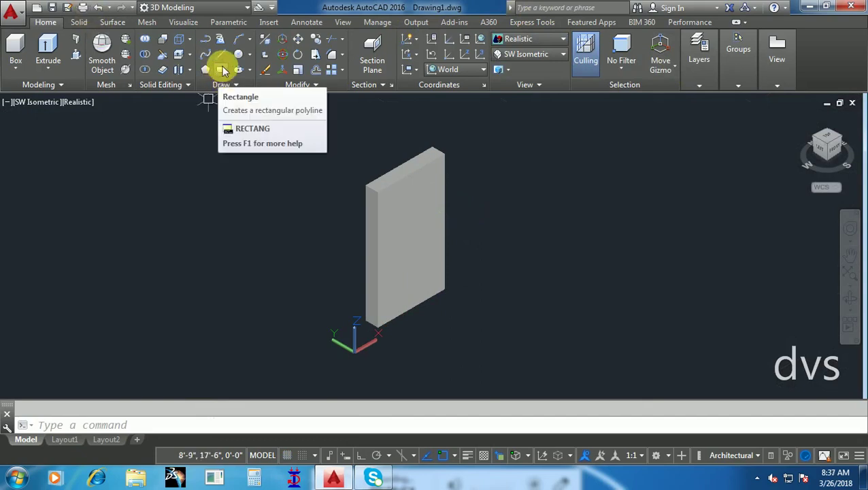
pyautogui.click(78, 22)
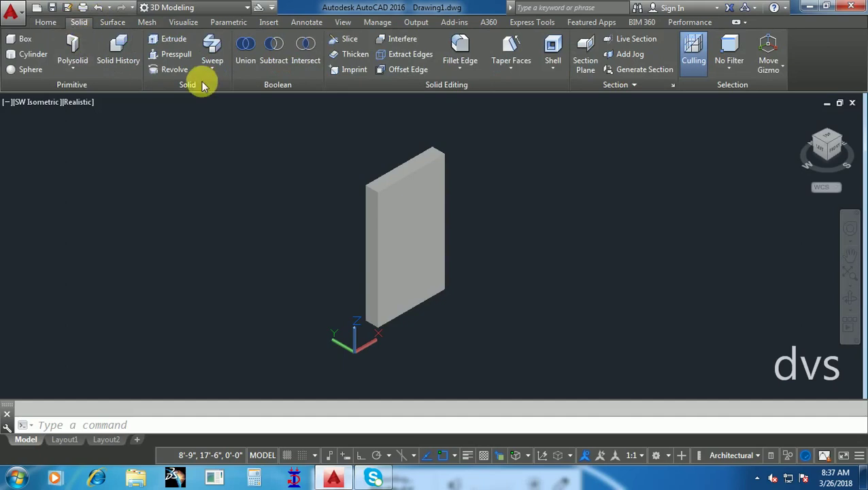
# - Use Offset Edge to place a first inset outline inside the block's front face
pyautogui.click(401, 75)
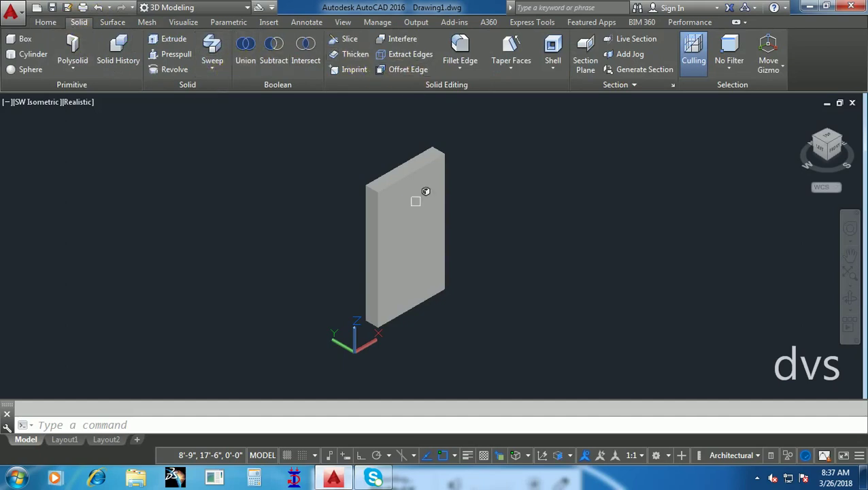
pyautogui.click(411, 245)
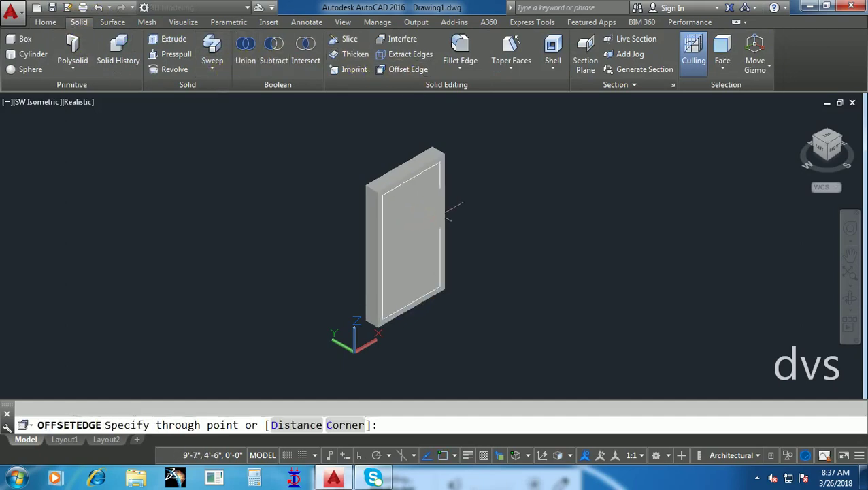
pyautogui.scroll(2, 444, 199)
pyautogui.scroll(2, 442, 200)
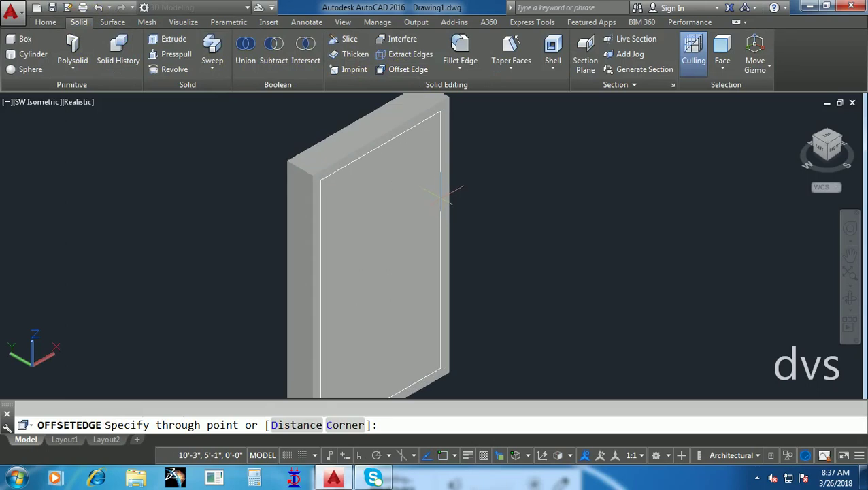
pyautogui.click(446, 191)
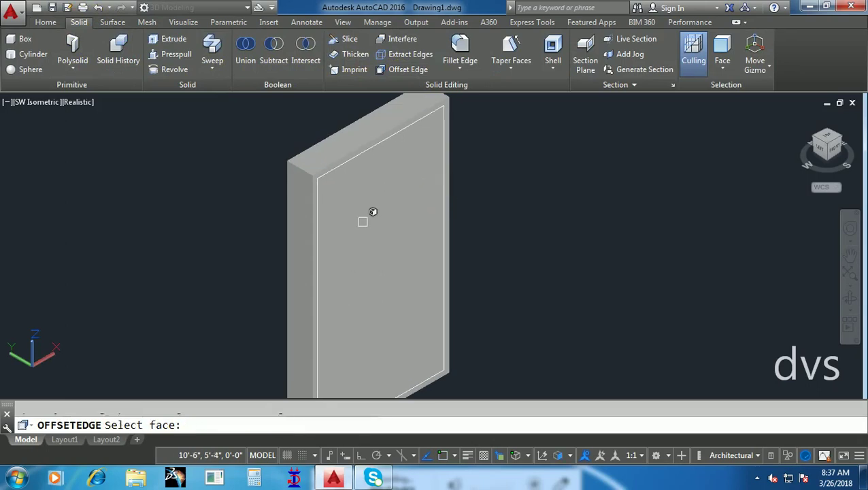
# - Add a second inset outline inside the first, then select the inset polyline
pyautogui.click(390, 197)
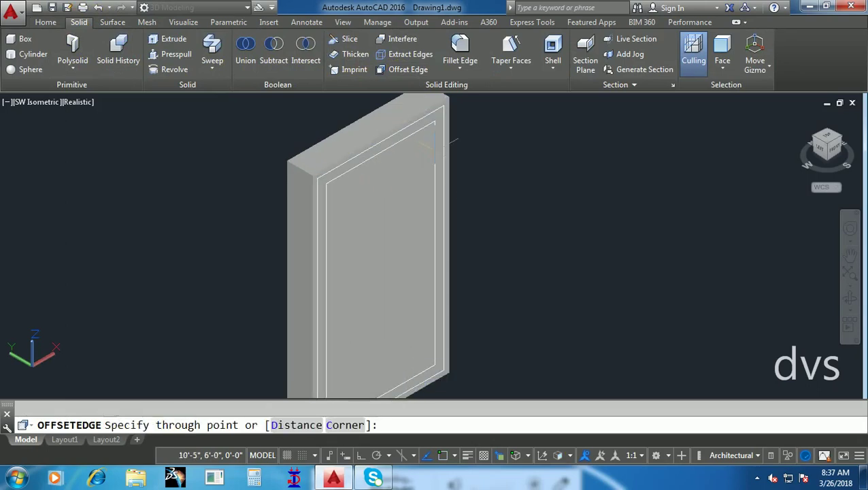
pyautogui.scroll(1, 440, 134)
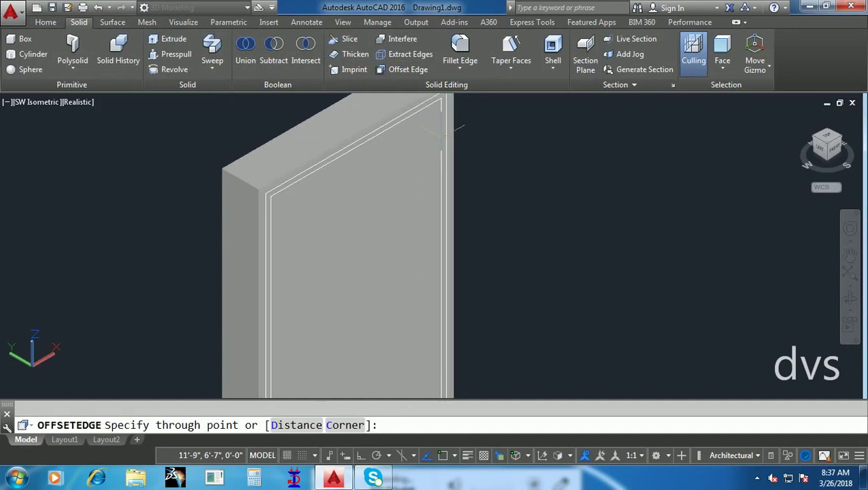
pyautogui.click(442, 129)
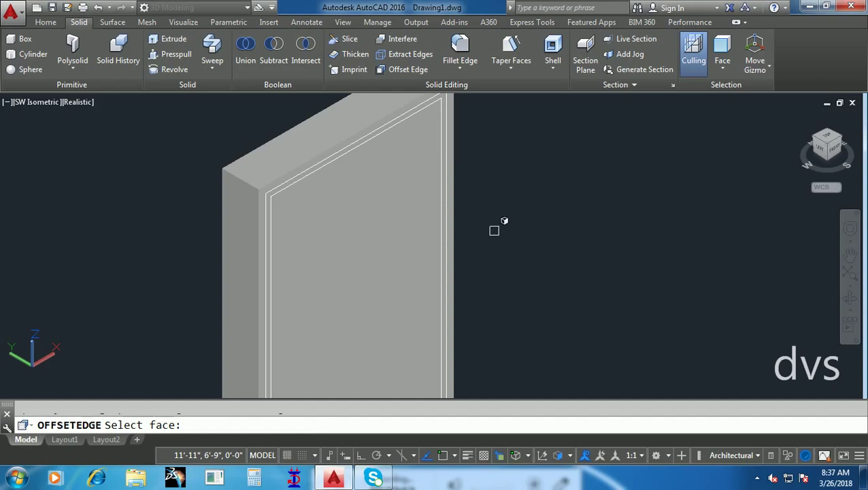
pyautogui.press('Return')
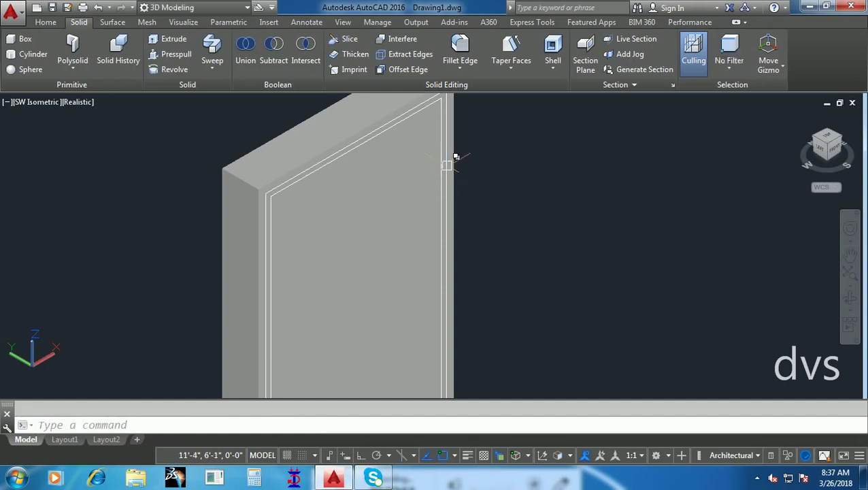
pyautogui.click(446, 165)
pyautogui.click(494, 233)
pyautogui.scroll(-2, 465, 204)
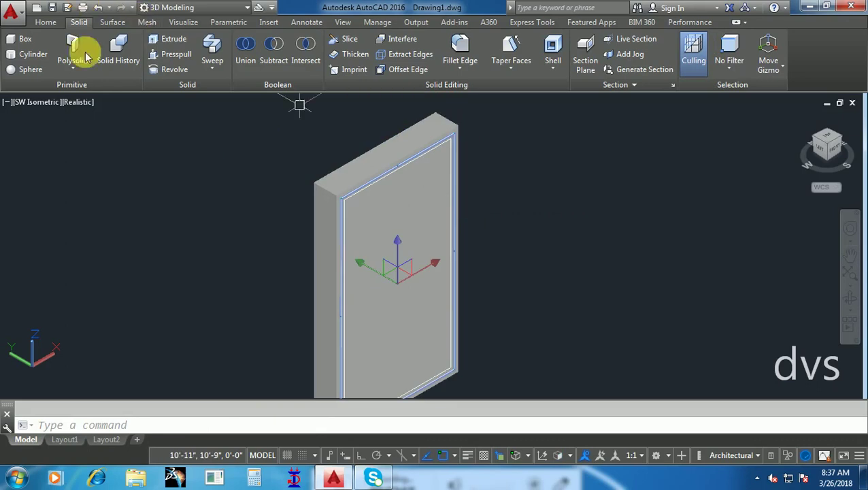
# - Copy the inset outline from the door's bottom corner to a spot right of the block
pyautogui.click(43, 22)
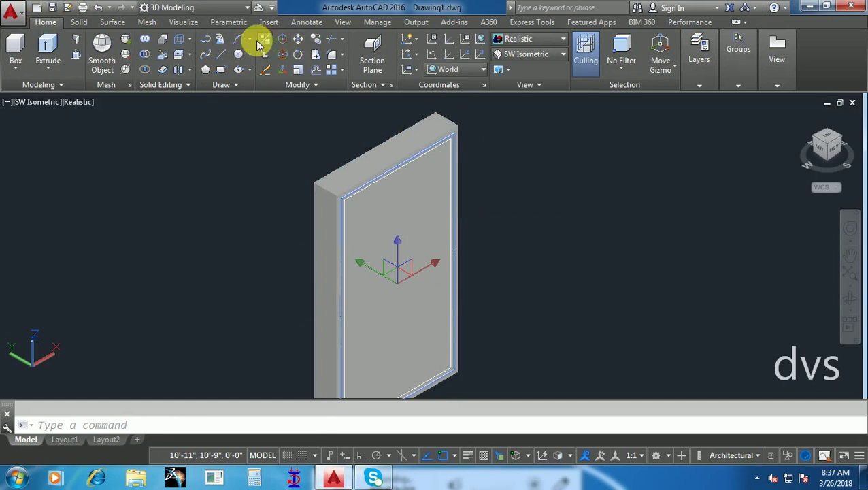
pyautogui.click(318, 39)
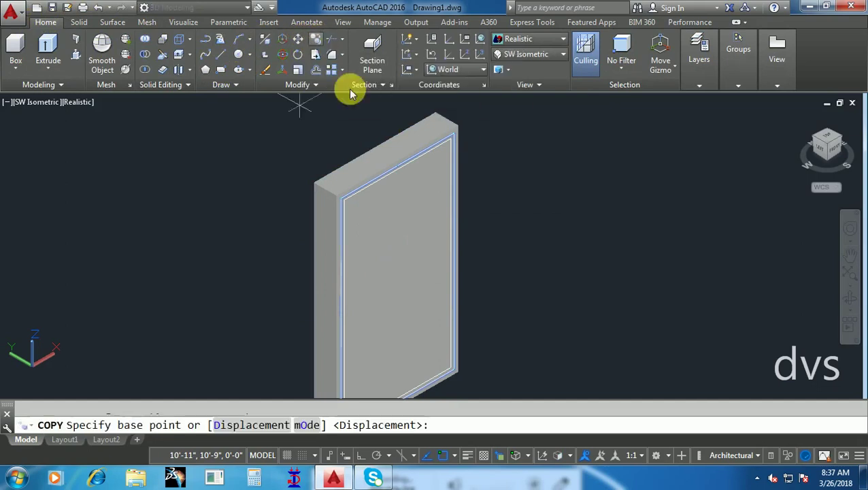
pyautogui.click(454, 370)
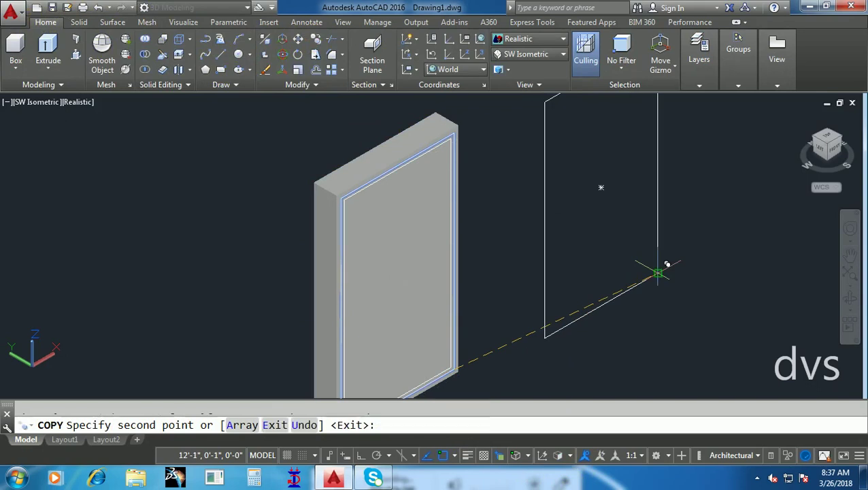
pyautogui.click(663, 272)
pyautogui.press('Return')
pyautogui.scroll(2, 448, 261)
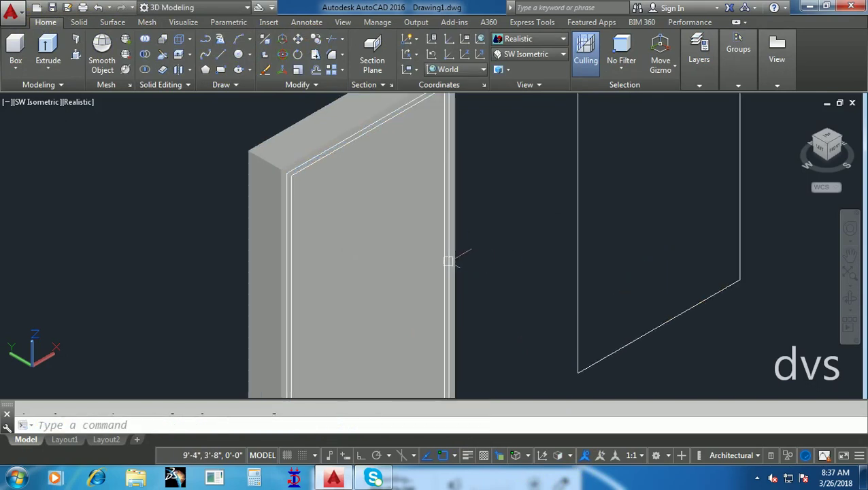
# - Extrude the inner outline through the full depth of the block
pyautogui.click(443, 252)
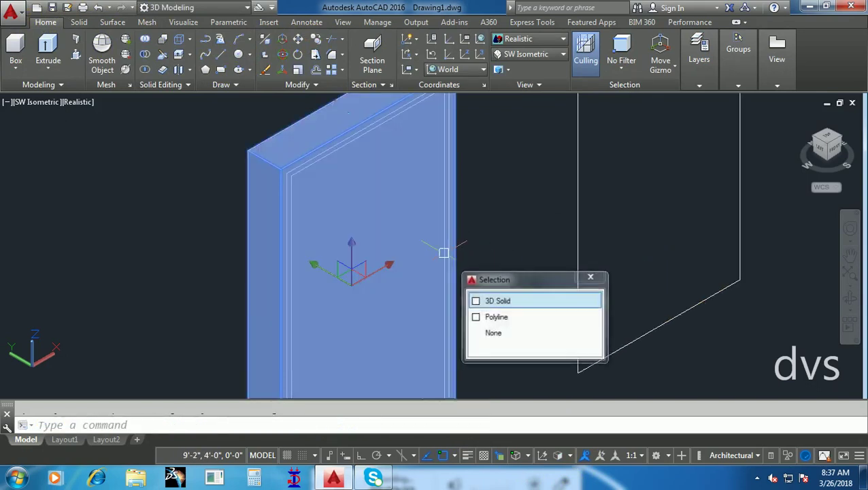
pyautogui.click(507, 318)
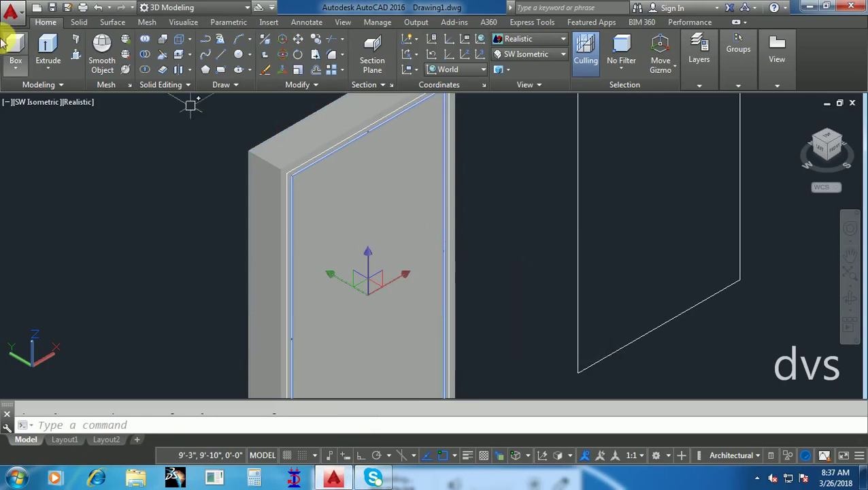
pyautogui.click(45, 46)
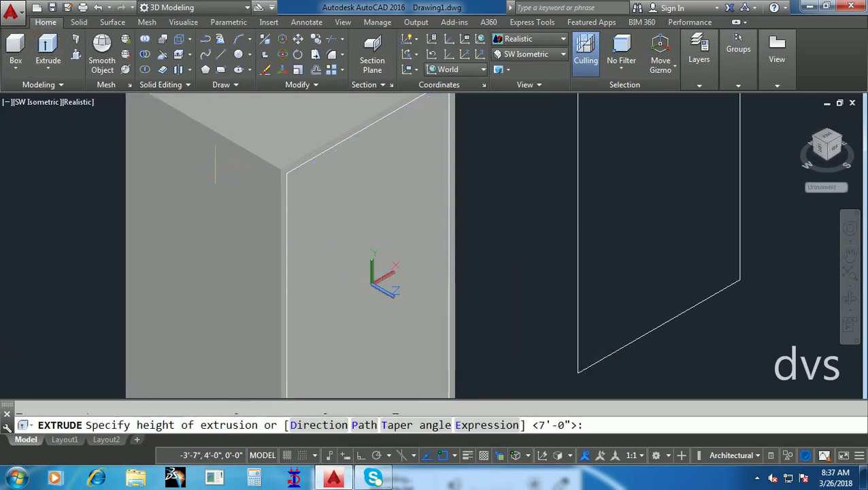
pyautogui.click(214, 171)
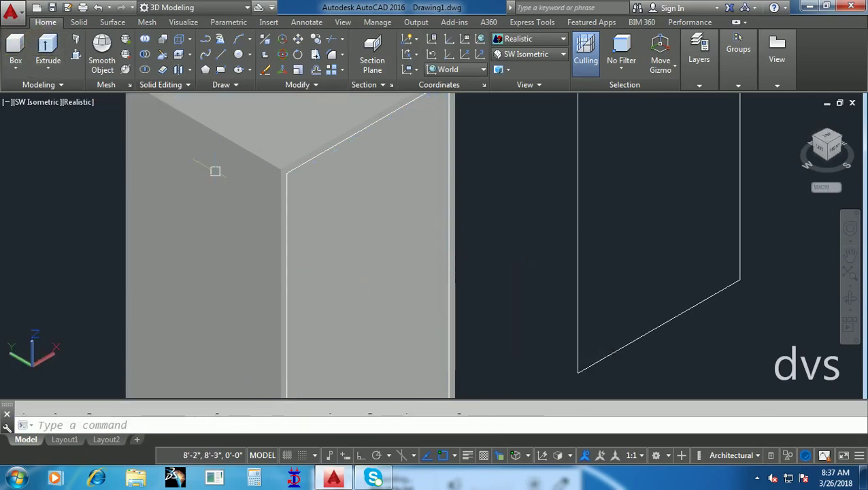
# - Subtract the extruded outline from the block, leaving an open door frame
pyautogui.click(145, 61)
pyautogui.click(274, 185)
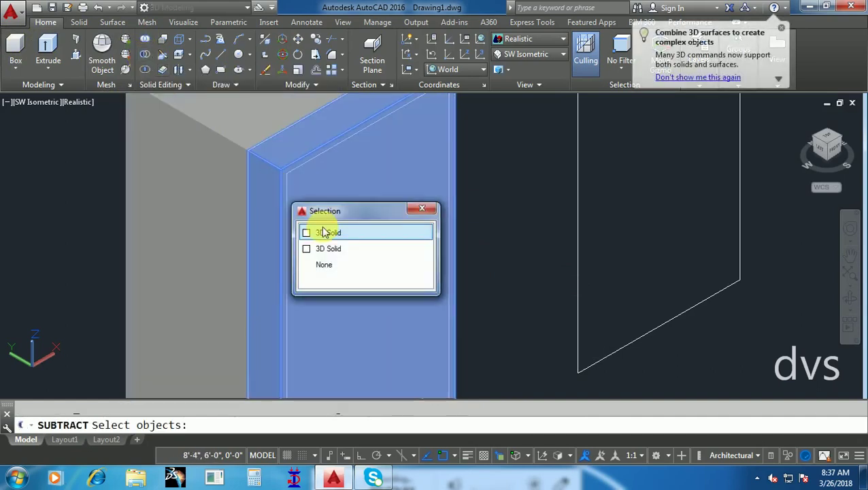
pyautogui.click(316, 232)
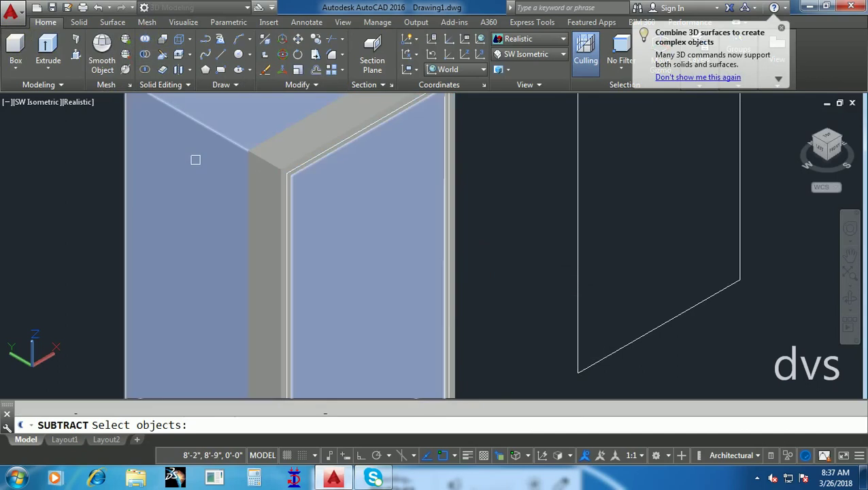
pyautogui.press('Return')
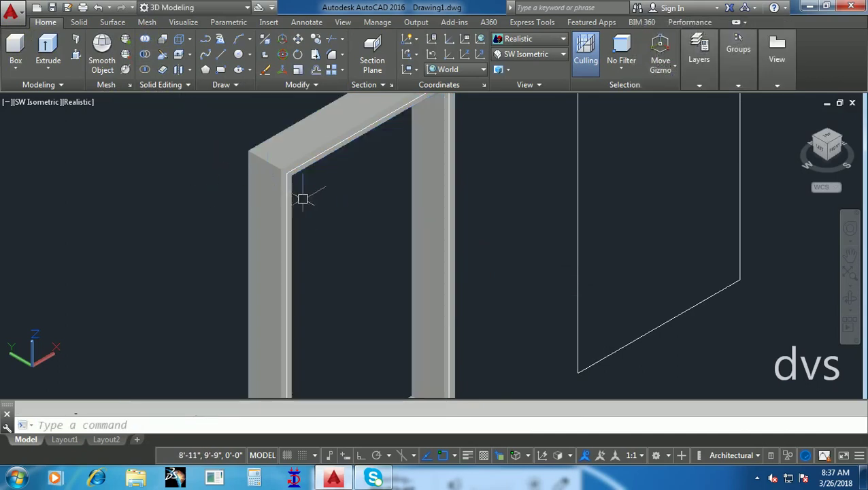
# - Extrude the outline along the frame's inner edge to a depth of -4.5
pyautogui.scroll(2, 290, 190)
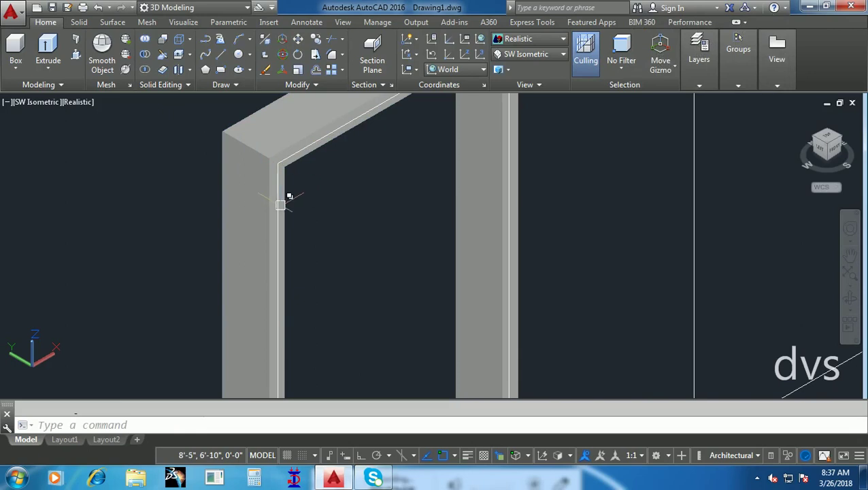
pyautogui.click(281, 204)
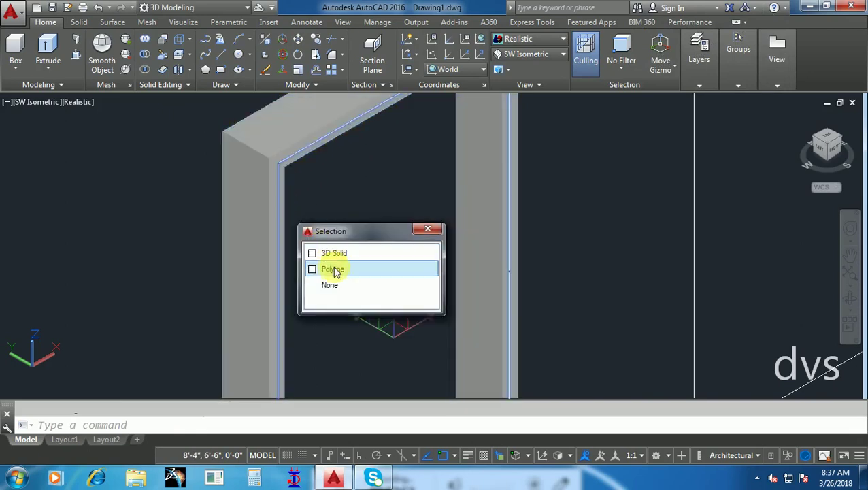
pyautogui.click(339, 279)
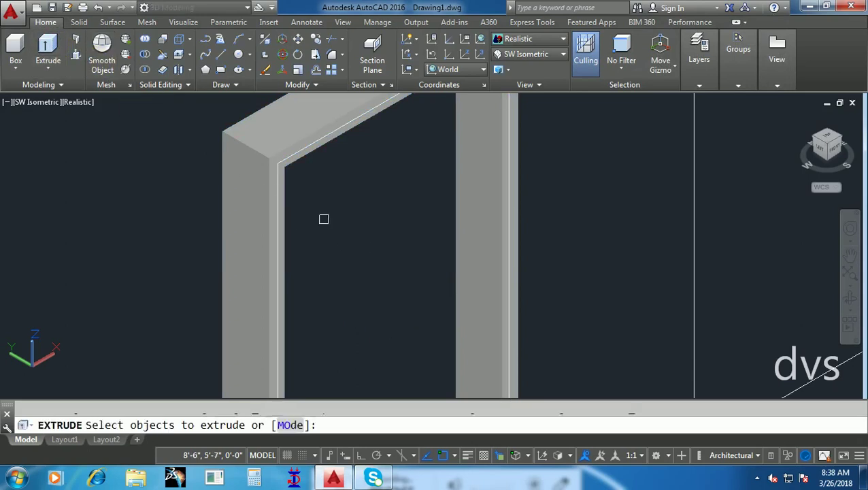
pyautogui.click(279, 188)
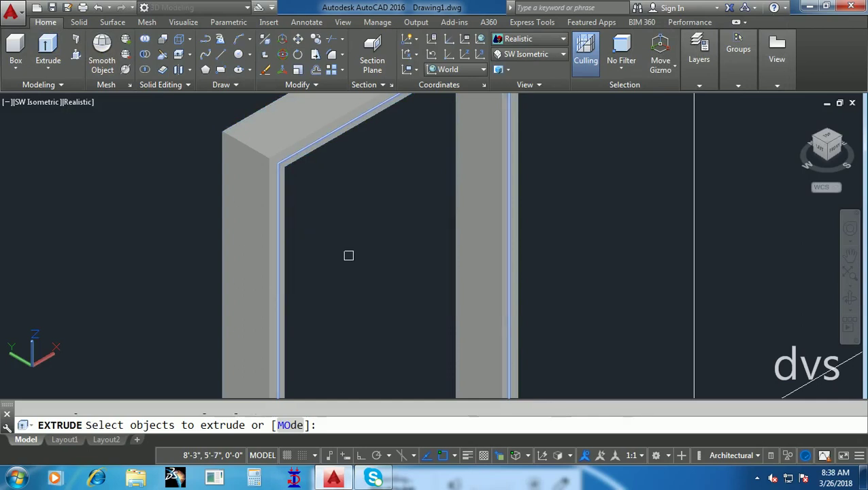
pyautogui.click(351, 253)
pyautogui.press('Return')
pyautogui.write('-4.5"')
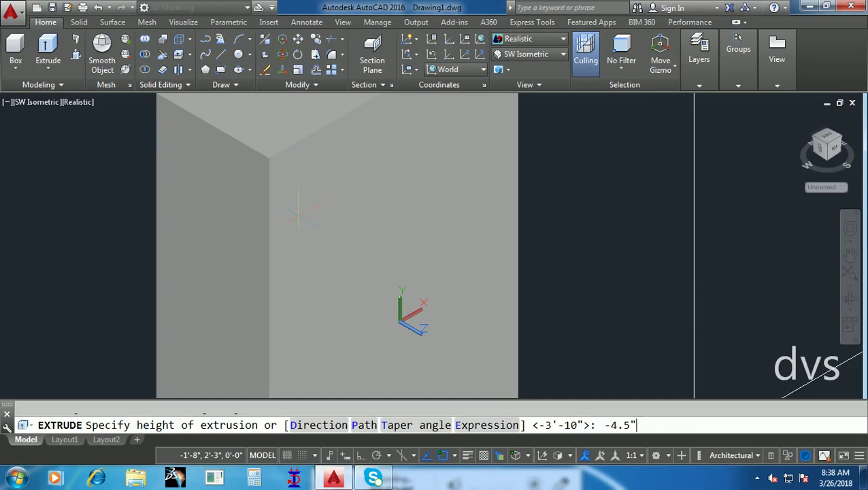
pyautogui.press('Return')
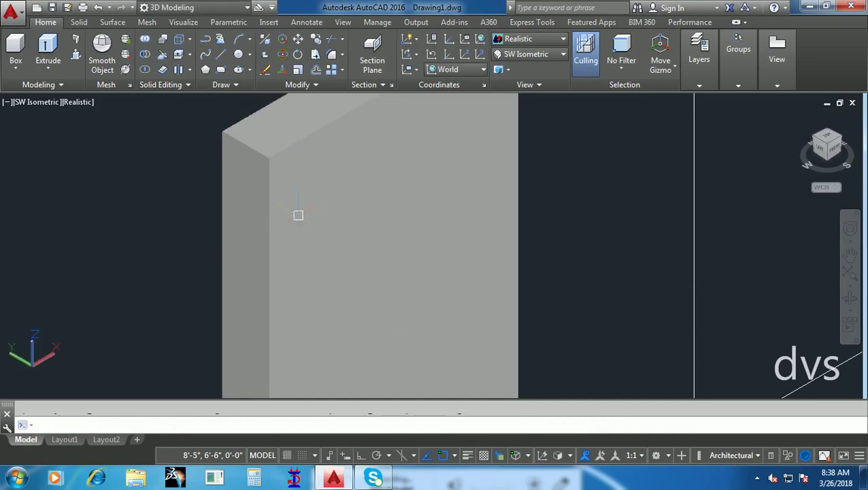
# - Subtract the -4.5 extrusion from the frame to create a stepped inner edge
pyautogui.click(145, 54)
pyautogui.click(239, 120)
pyautogui.press('Return')
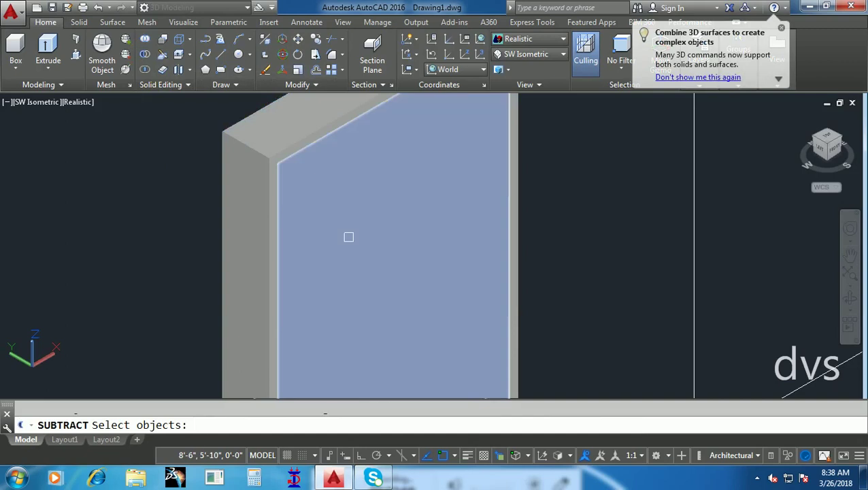
pyautogui.click(348, 236)
pyautogui.press('Return')
pyautogui.scroll(-2, 429, 237)
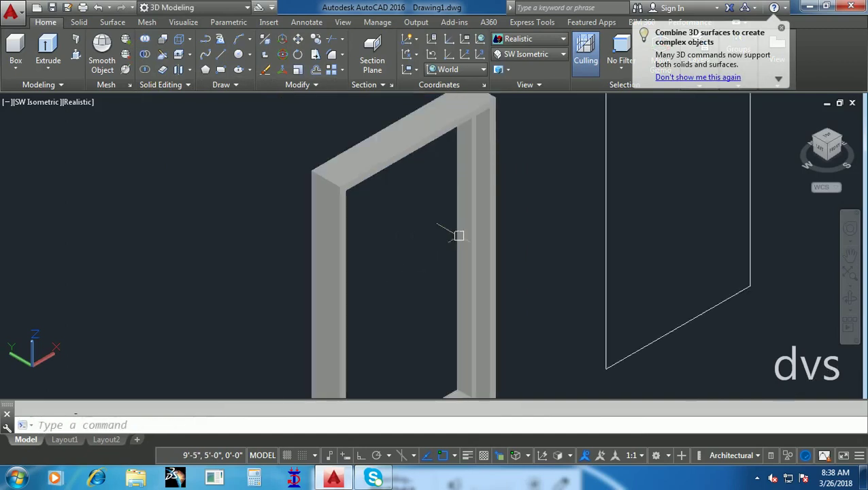
pyautogui.scroll(-4, 429, 238)
pyautogui.moveTo(493, 249); pyautogui.dragTo(410, 254, button='middle')
pyautogui.scroll(3, 410, 253)
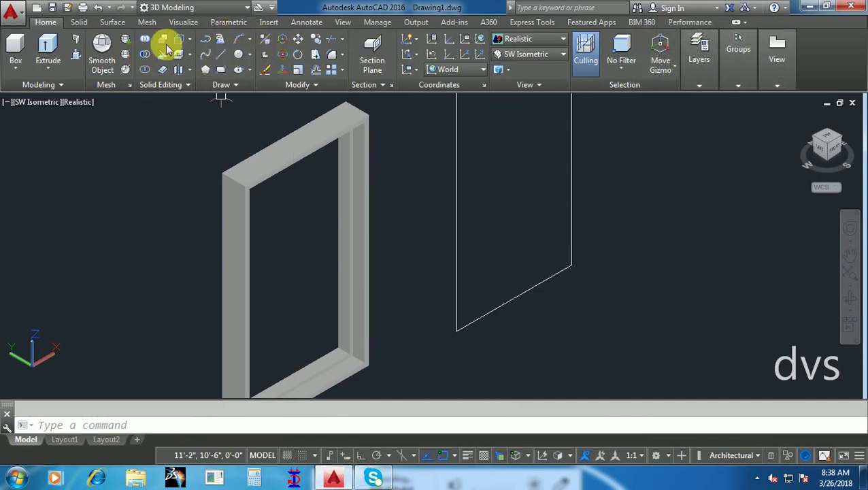
# - Extrude the outline beside the frame 4.5" into a solid door slab
pyautogui.click(47, 46)
pyautogui.write('4.5"')
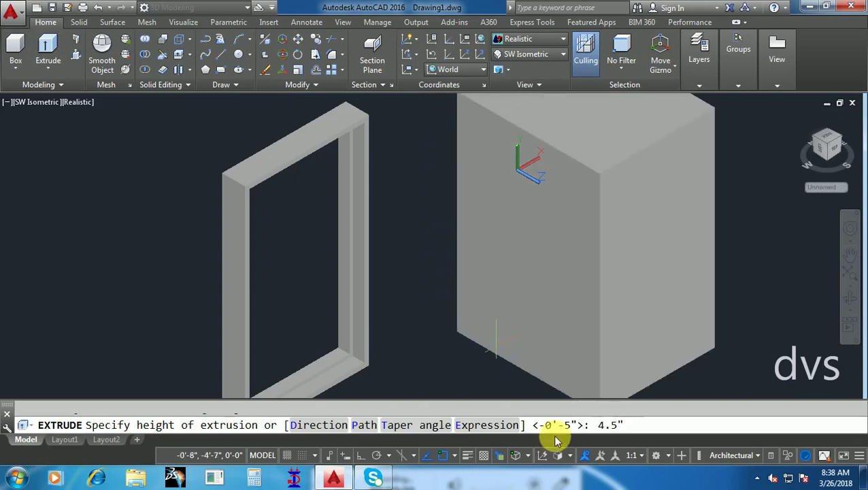
pyautogui.doubleClick(607, 424)
pyautogui.press('Return')
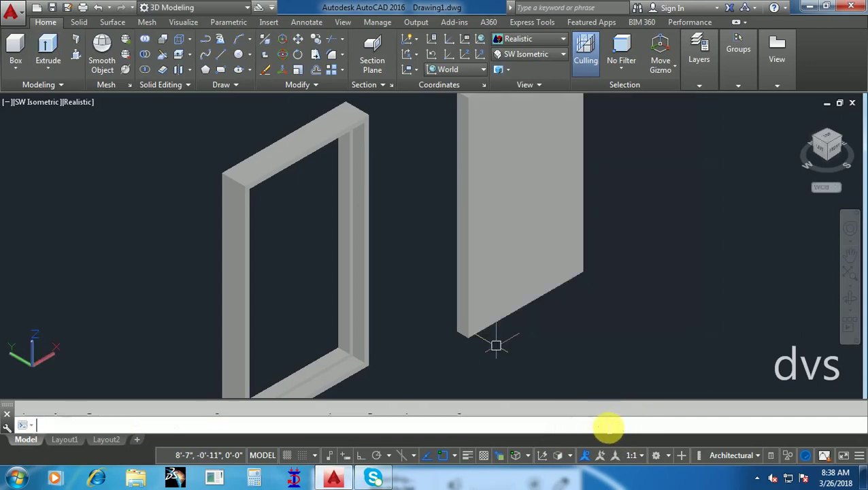
pyautogui.scroll(-2, 621, 319)
pyautogui.moveTo(621, 319); pyautogui.dragTo(557, 334, button='middle')
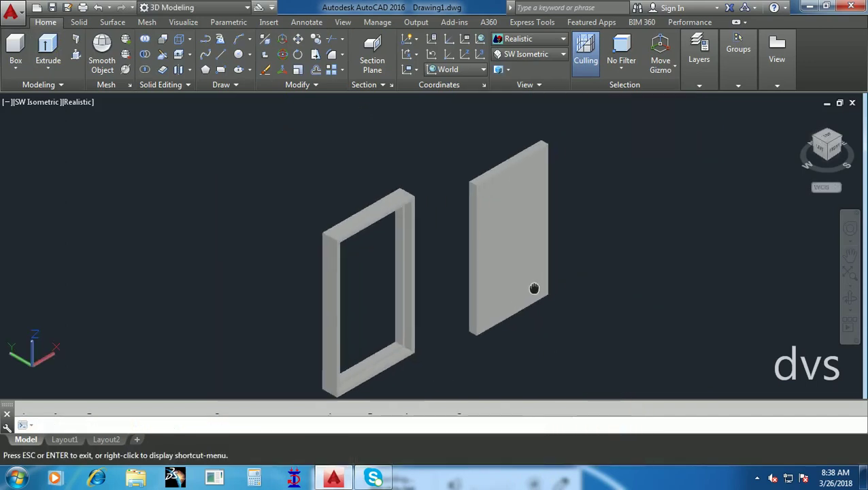
# - Slice the door slab vertically through its top and bottom midpoints, keeping both halves
pyautogui.click(164, 61)
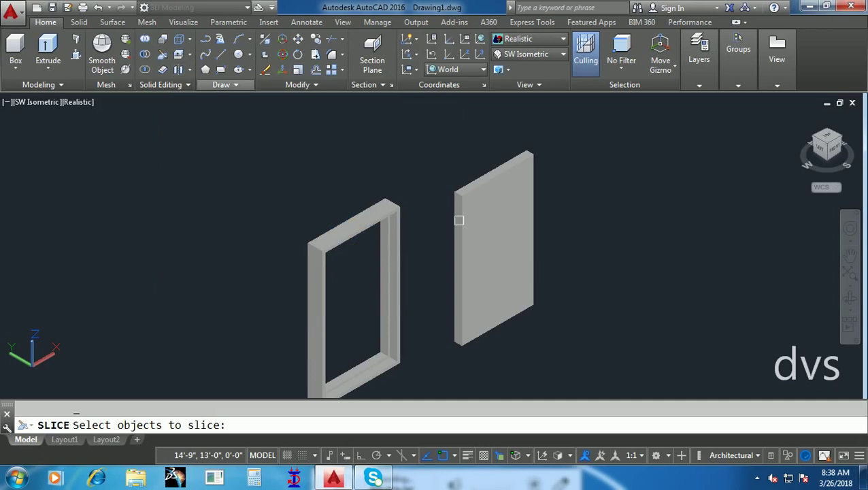
pyautogui.click(505, 241)
pyautogui.press('Return')
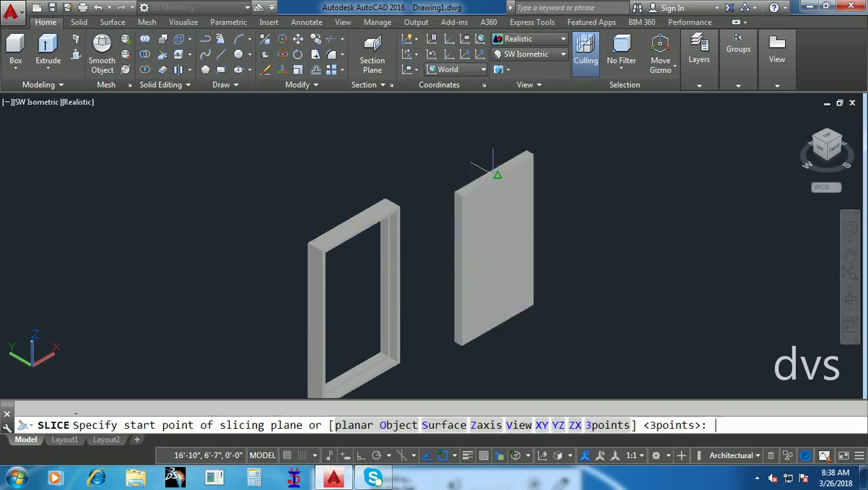
pyautogui.click(489, 170)
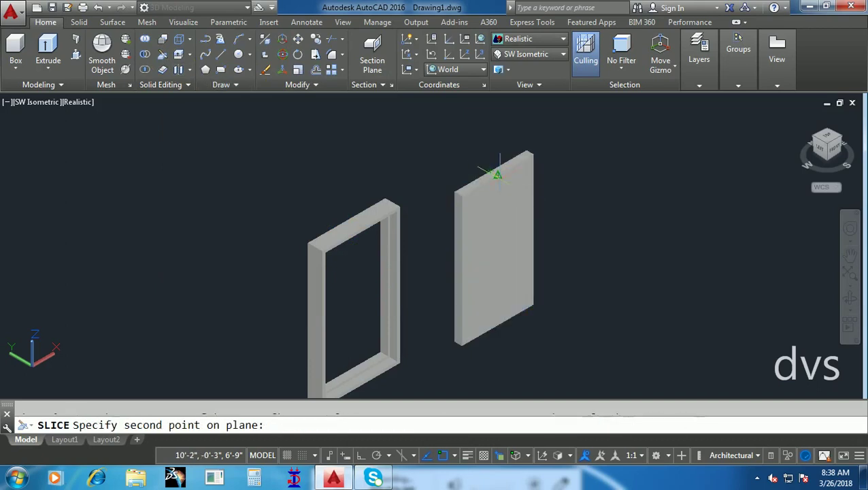
pyautogui.click(497, 175)
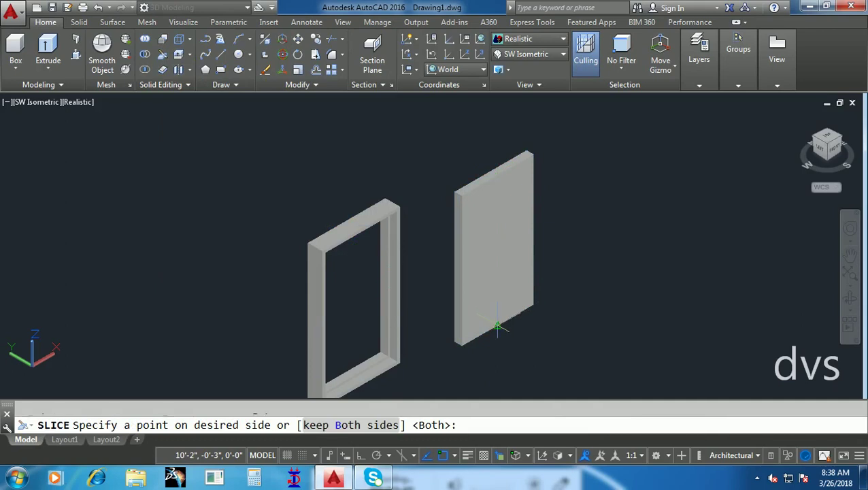
pyautogui.press('Return')
# - Delete the right half of the sliced slab
pyautogui.click(522, 270)
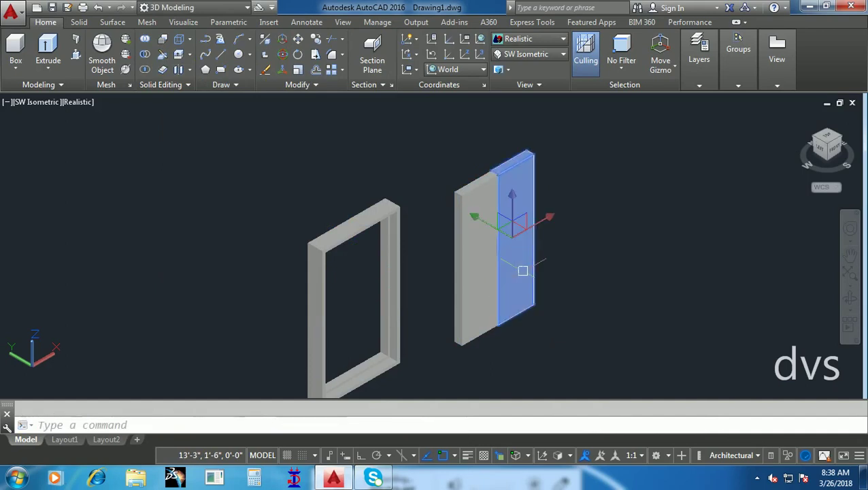
pyautogui.click(481, 278)
pyautogui.press('Escape')
pyautogui.click(517, 195)
pyautogui.press('Delete')
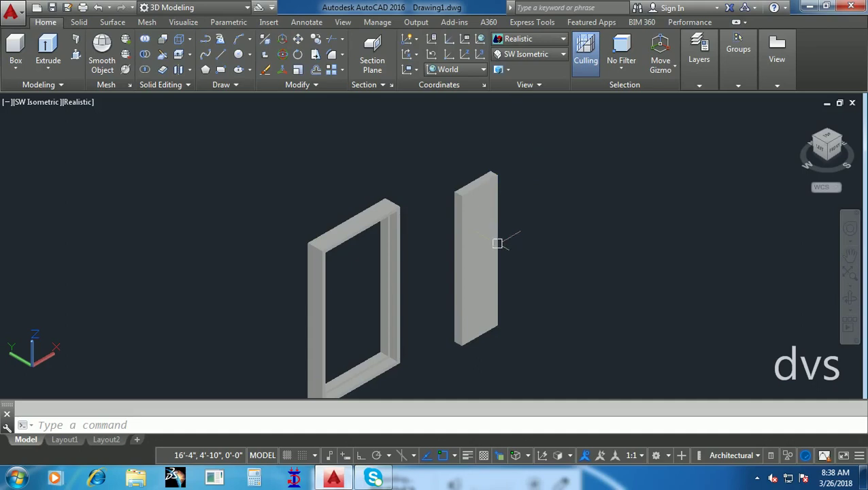
pyautogui.scroll(2, 488, 285)
pyautogui.scroll(2, 488, 285)
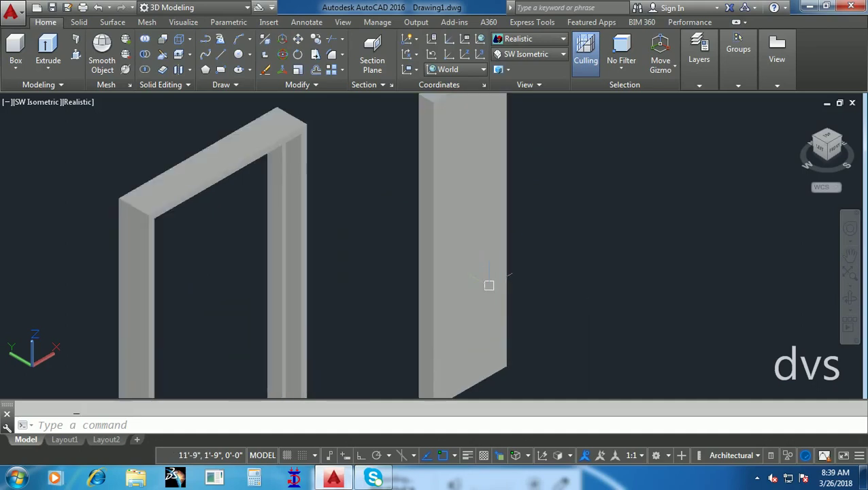
# - Offset the slab's front-face edges twice, creating a first inset rectangle and a deeper second one
pyautogui.click(78, 22)
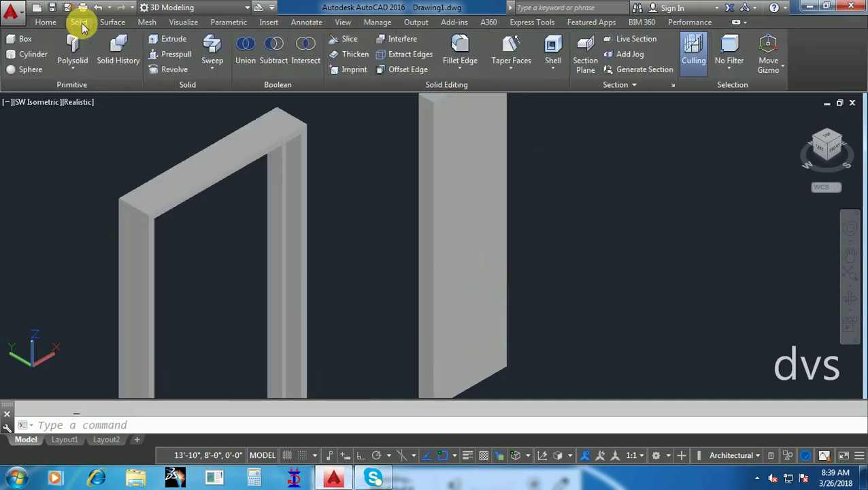
pyautogui.click(390, 71)
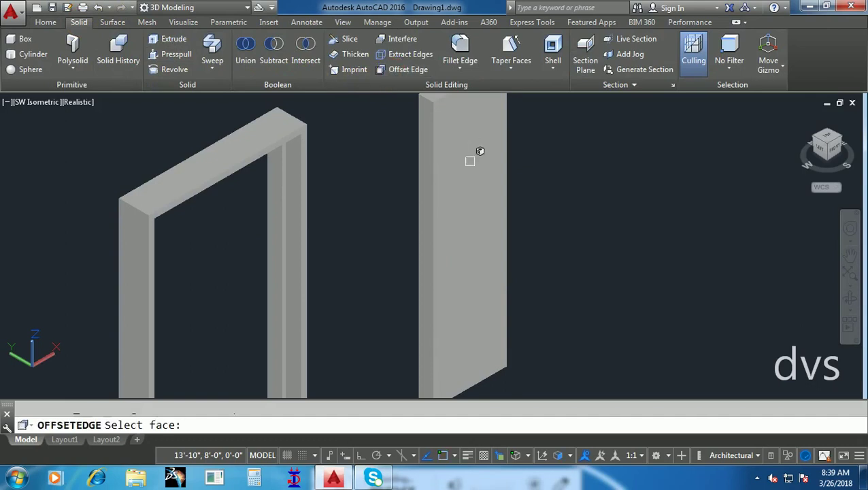
pyautogui.click(469, 201)
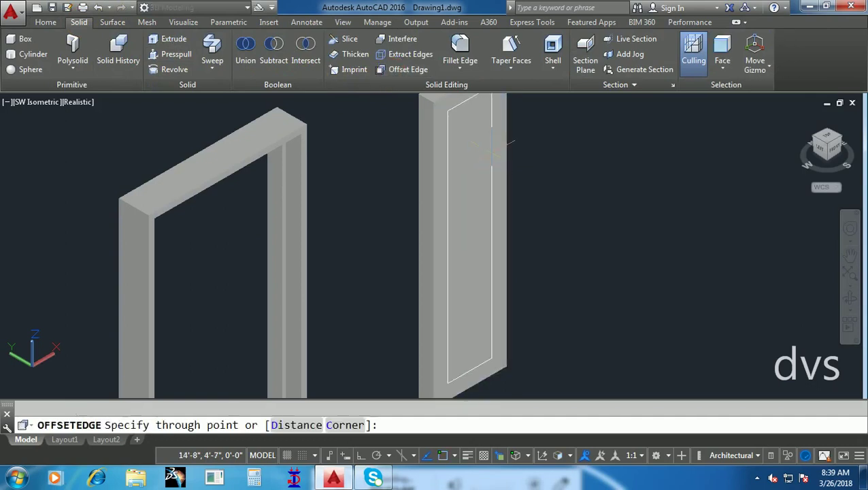
pyautogui.click(491, 145)
pyautogui.click(462, 207)
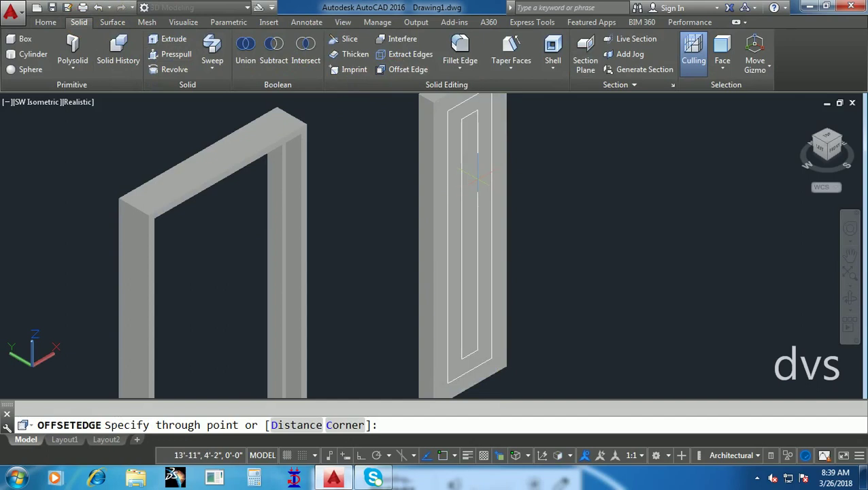
pyautogui.click(478, 176)
pyautogui.press('Return')
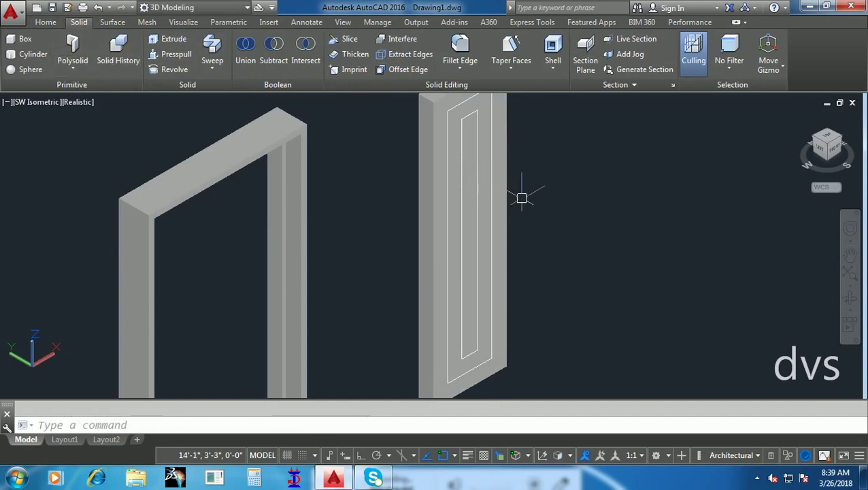
pyautogui.write('c')
pyautogui.press('Return')
# - Create a small circle profile to the right of the door slab and select it
pyautogui.click(569, 300)
pyautogui.scroll(2, 569, 300)
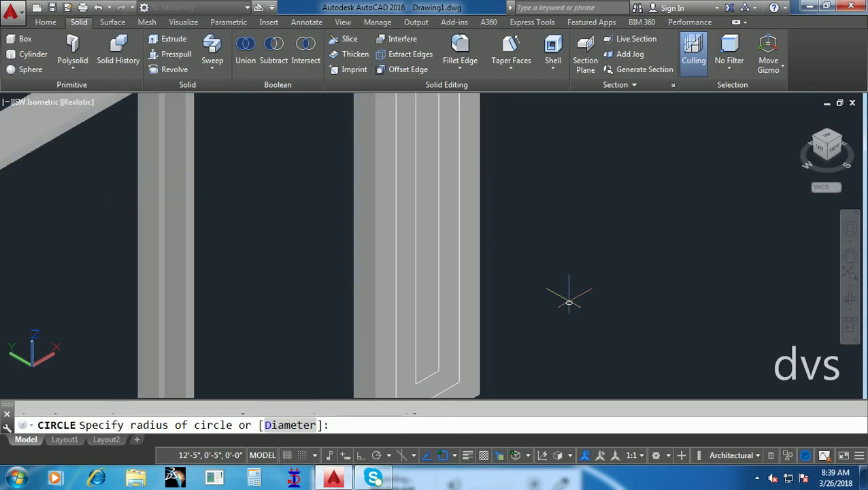
pyautogui.press('Escape')
pyautogui.click(593, 336)
pyautogui.click(562, 270)
pyautogui.write('c')
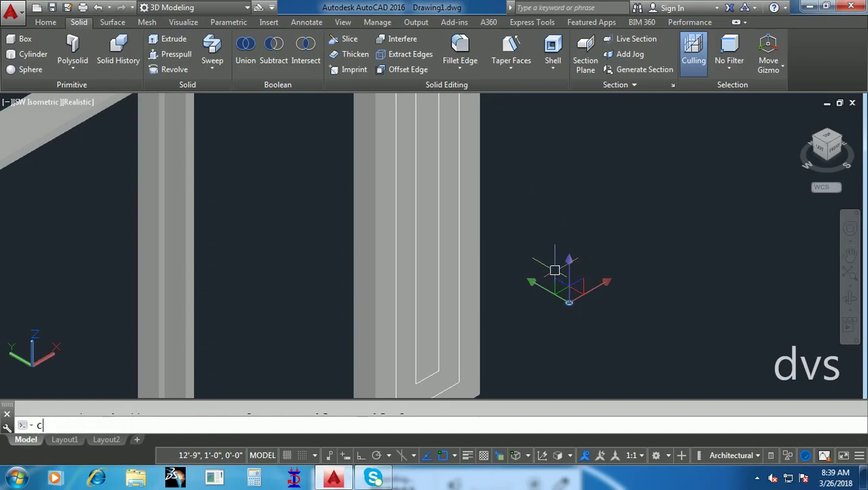
pyautogui.press('Return')
pyautogui.click(572, 301)
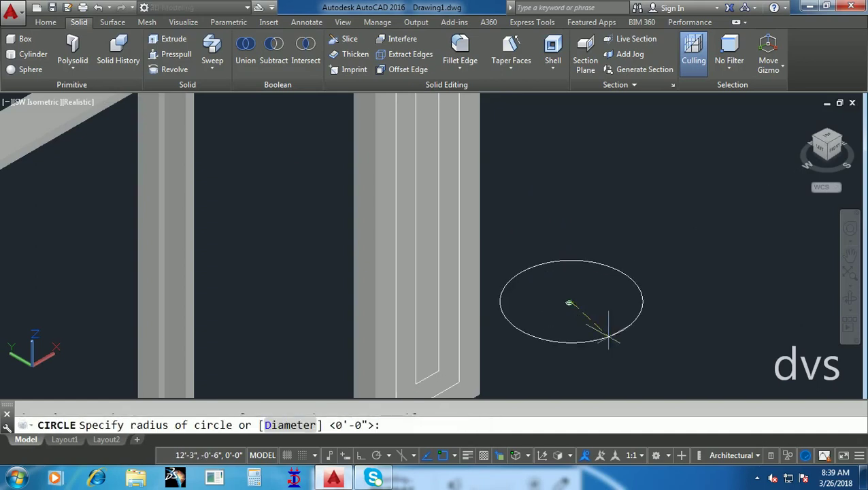
pyautogui.press('Escape')
pyautogui.click(606, 330)
pyautogui.click(561, 274)
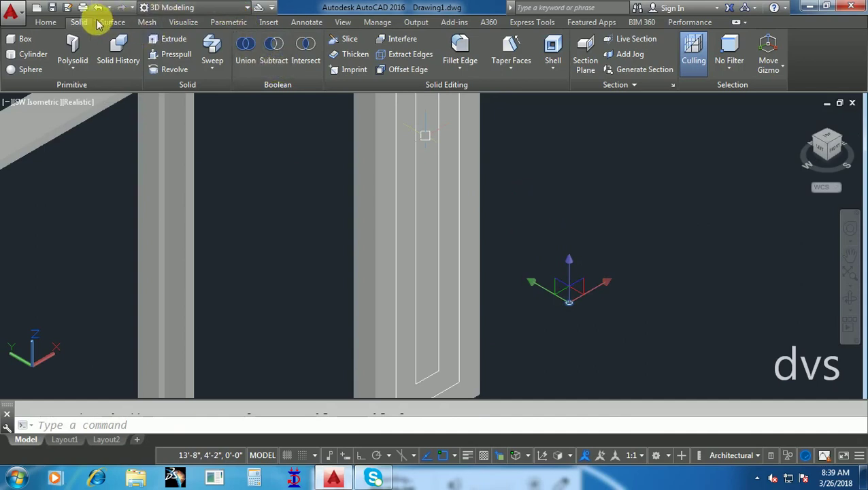
# - Copy the small circle slightly below and to the right
pyautogui.click(42, 21)
pyautogui.click(313, 39)
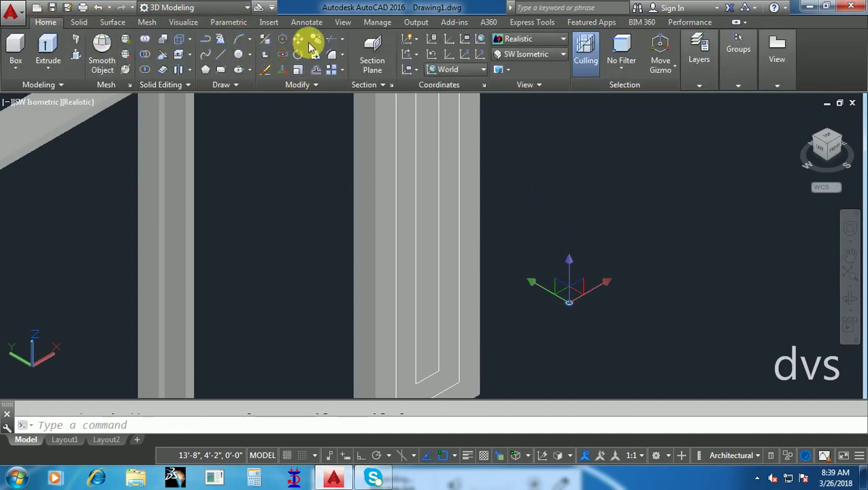
pyautogui.click(570, 303)
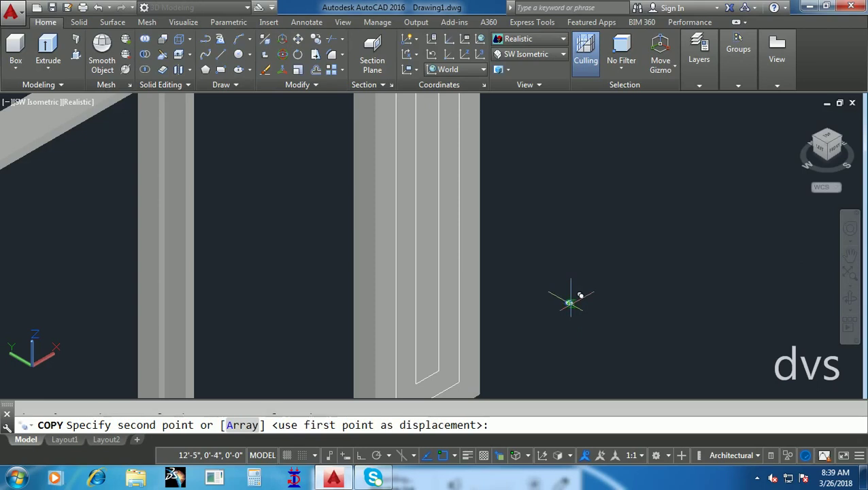
pyautogui.click(592, 270)
pyautogui.press('Escape')
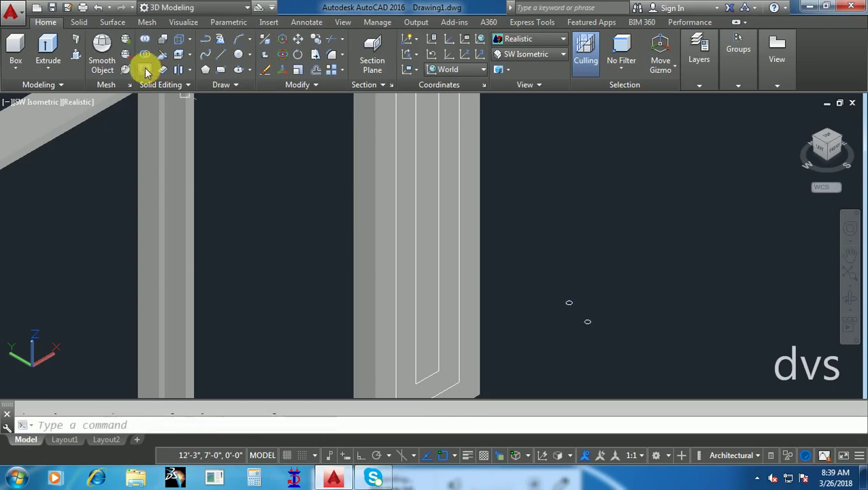
# - Sweep the circle profile along the inset rectangle outline
pyautogui.click(53, 68)
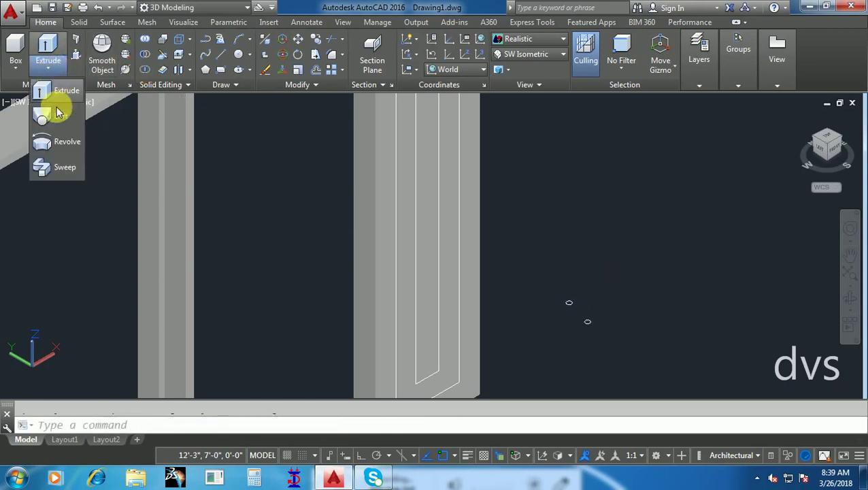
pyautogui.click(64, 166)
pyautogui.click(64, 165)
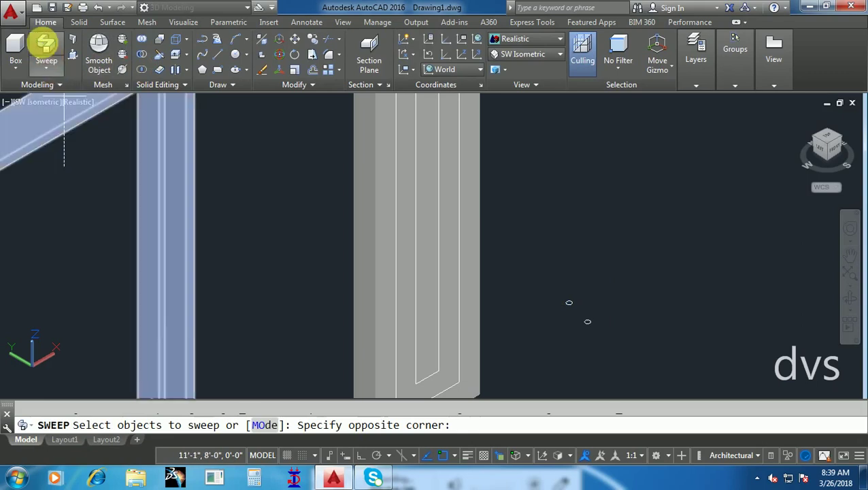
pyautogui.click(100, 210)
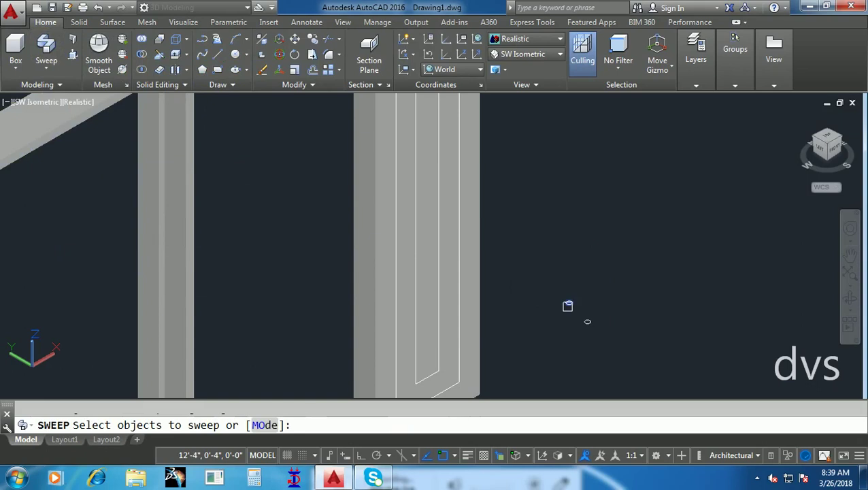
pyautogui.press('Return')
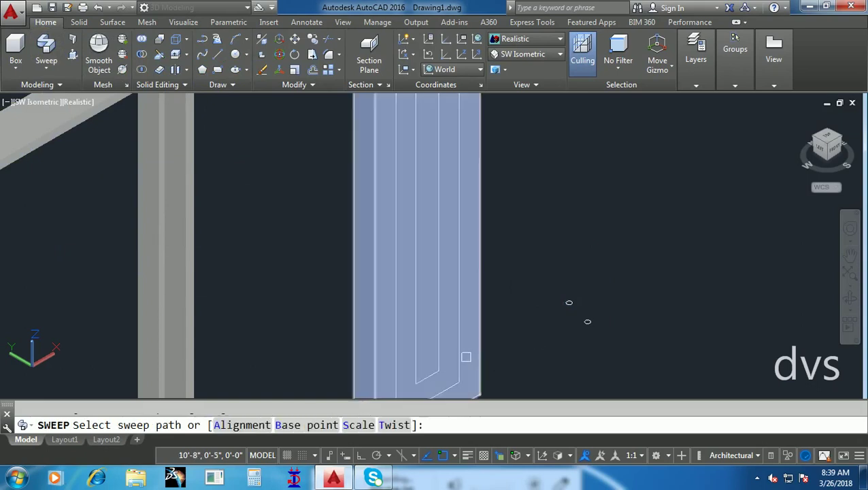
pyautogui.click(461, 348)
pyautogui.click(512, 397)
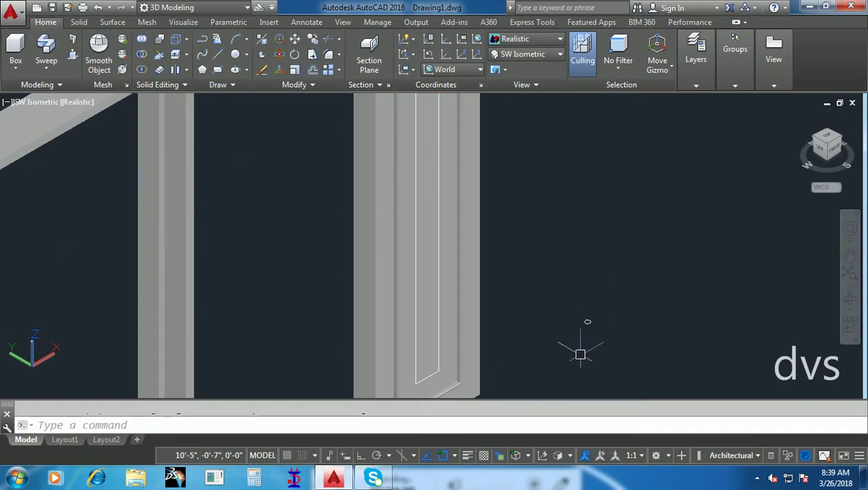
# - Sweep the moulding profile along the inner polyline path to complete the panel
pyautogui.press('Return')
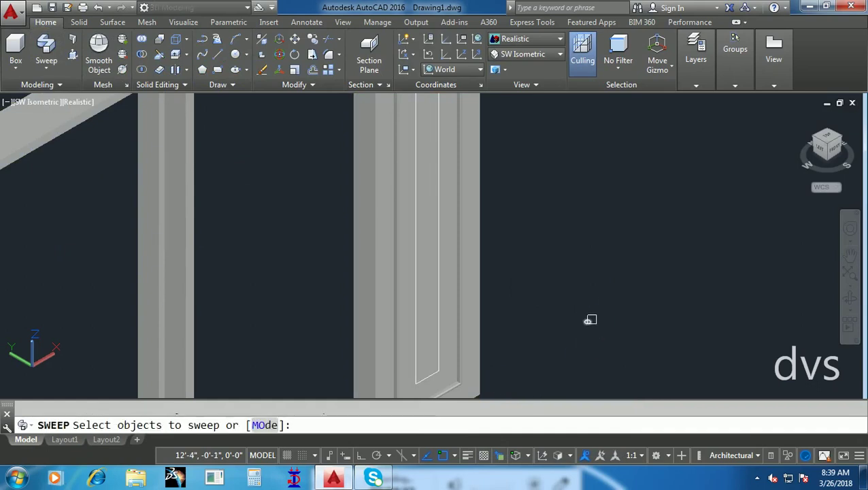
pyautogui.click(427, 334)
pyautogui.press('Return')
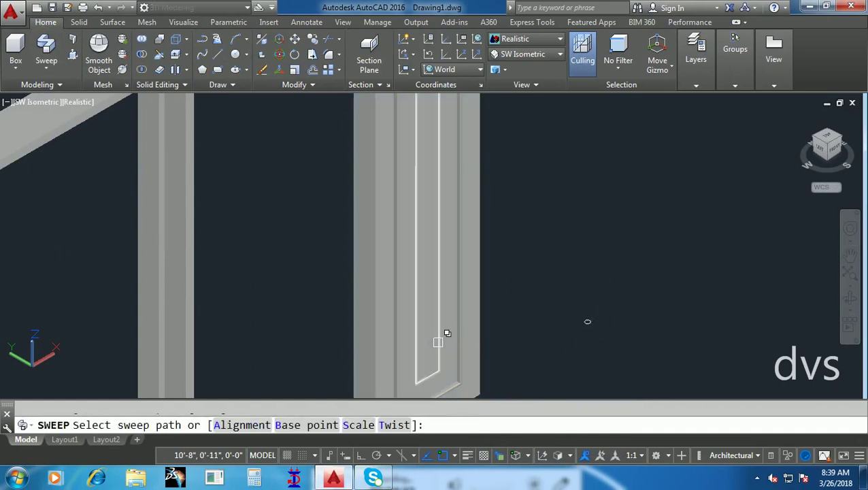
pyautogui.click(438, 341)
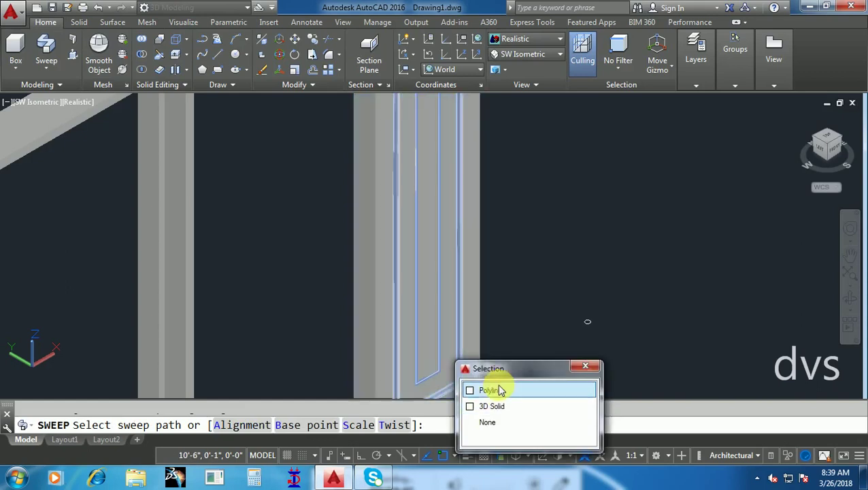
pyautogui.click(498, 387)
pyautogui.scroll(-3, 499, 325)
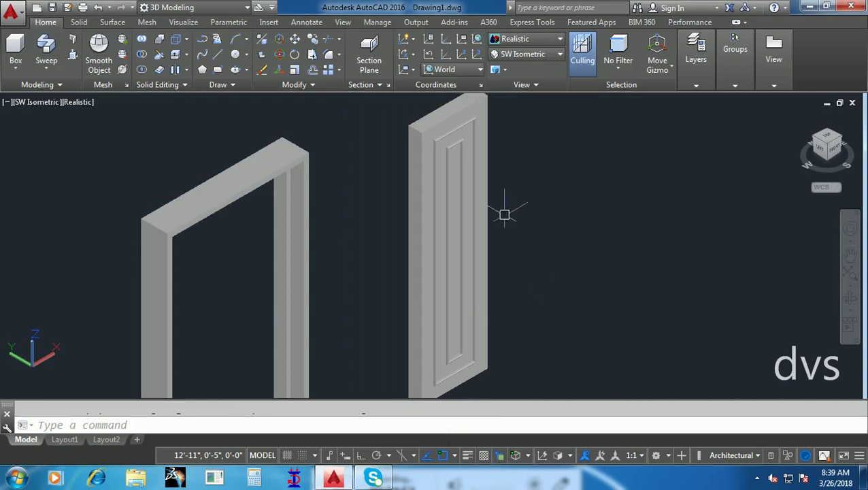
pyautogui.click(539, 58)
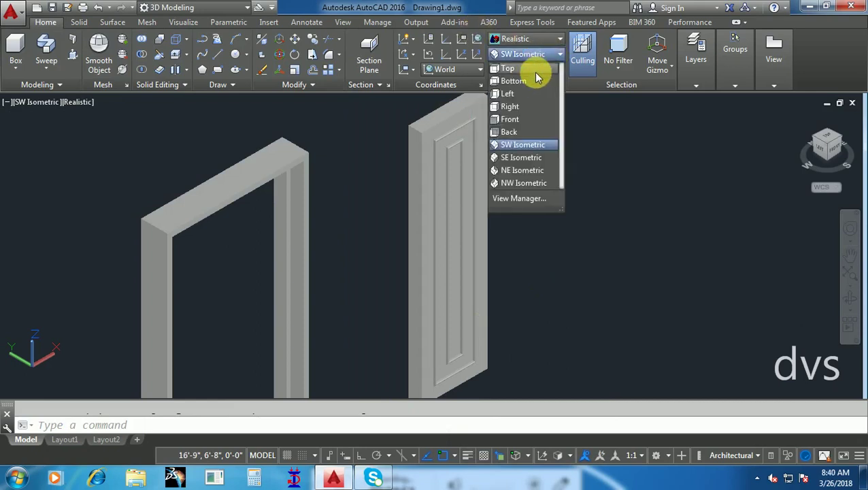
# - In Top view, rotate the door leaf diagonally about its corner
pyautogui.click(528, 70)
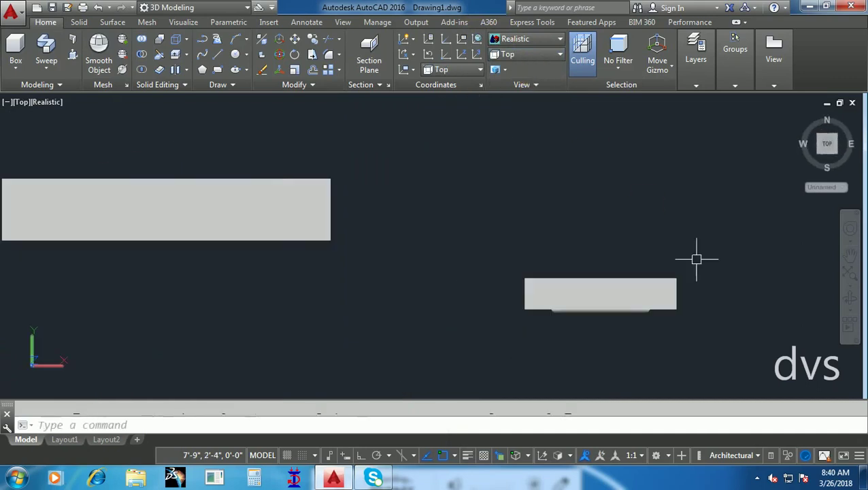
pyautogui.moveTo(685, 283); pyautogui.dragTo(640, 259, button='middle')
pyautogui.scroll(-1, 641, 260)
pyautogui.click(710, 321)
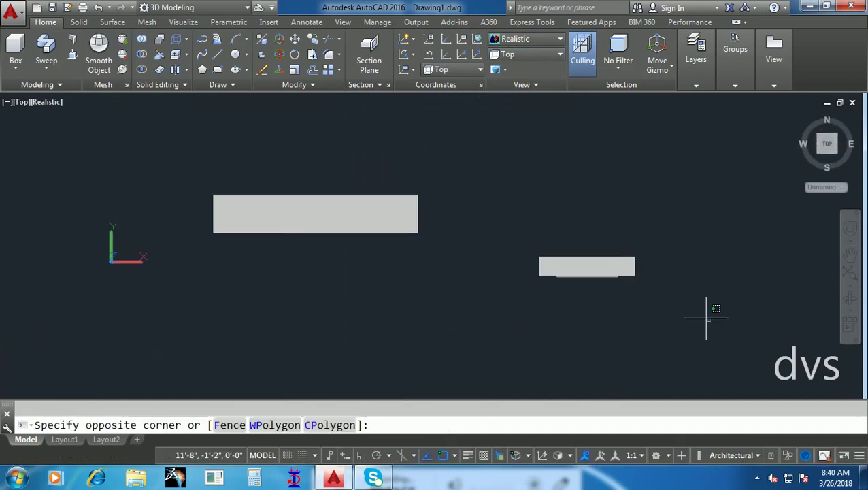
pyautogui.click(516, 218)
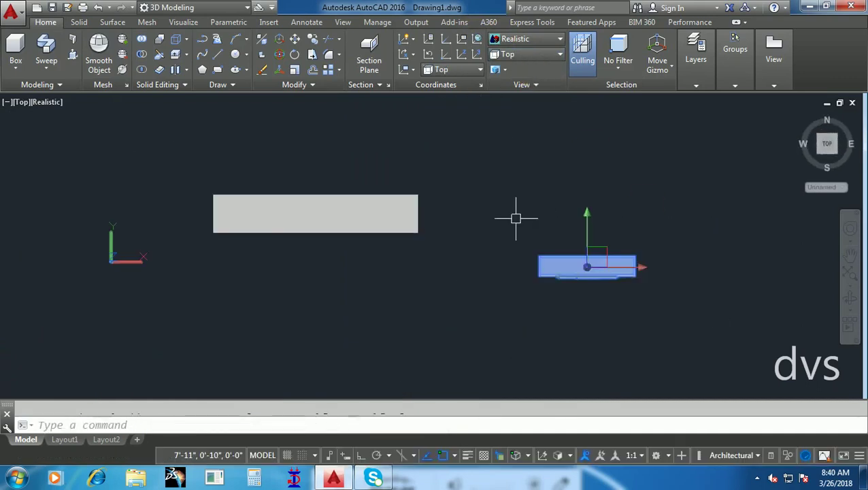
pyautogui.write('RO')
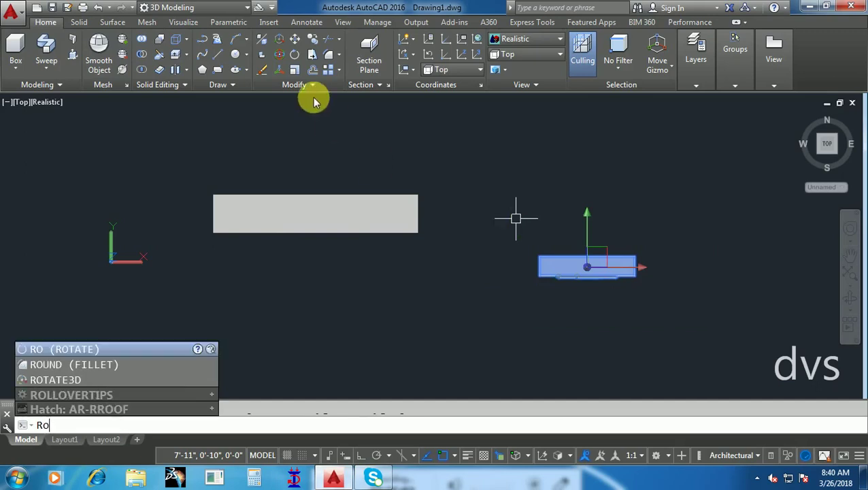
pyautogui.click(296, 58)
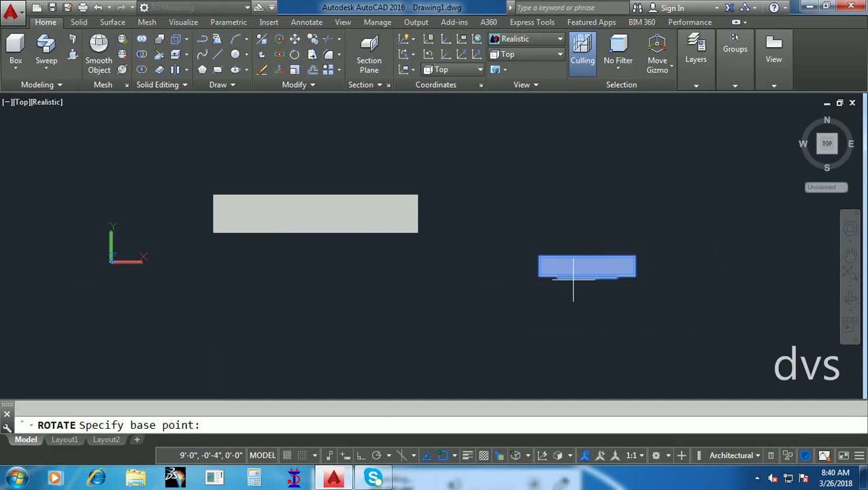
pyautogui.click(544, 257)
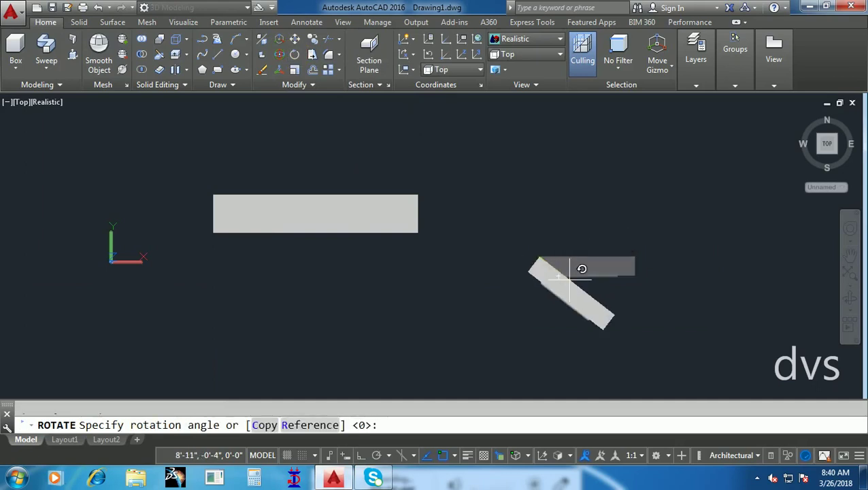
pyautogui.click(648, 345)
# - Mirror the rotated leaf across a vertical Ortho line, keeping the original
pyautogui.click(650, 347)
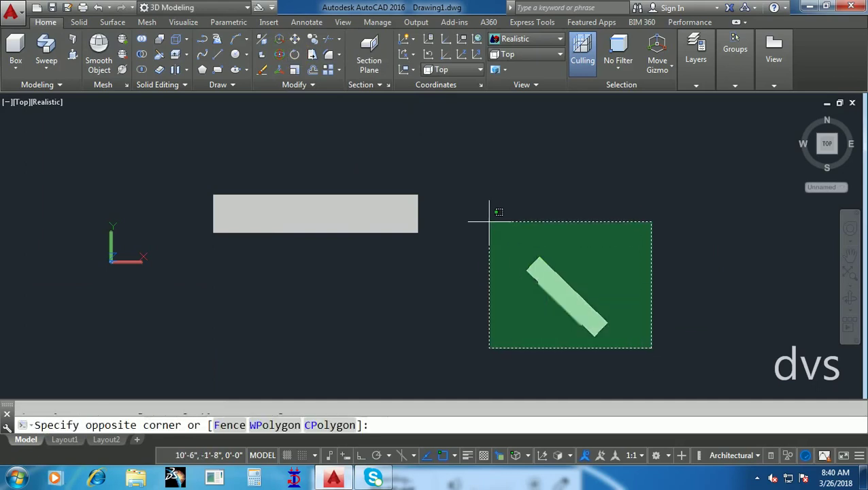
pyautogui.click(484, 215)
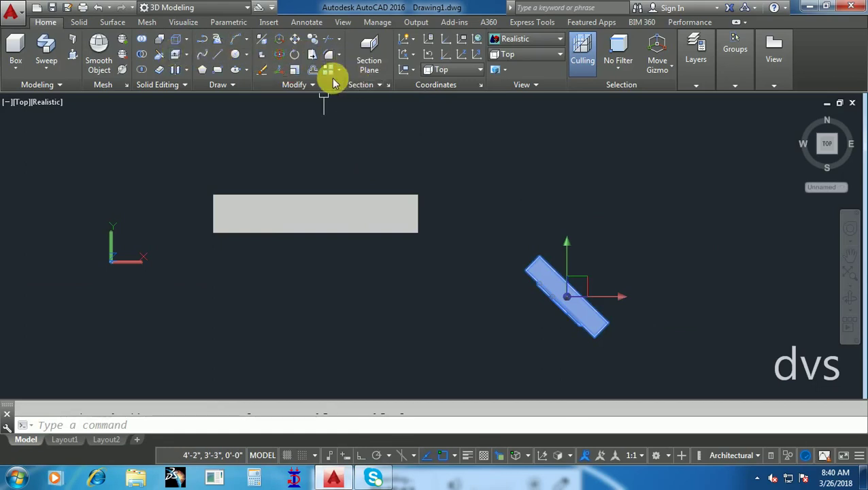
pyautogui.write('mi')
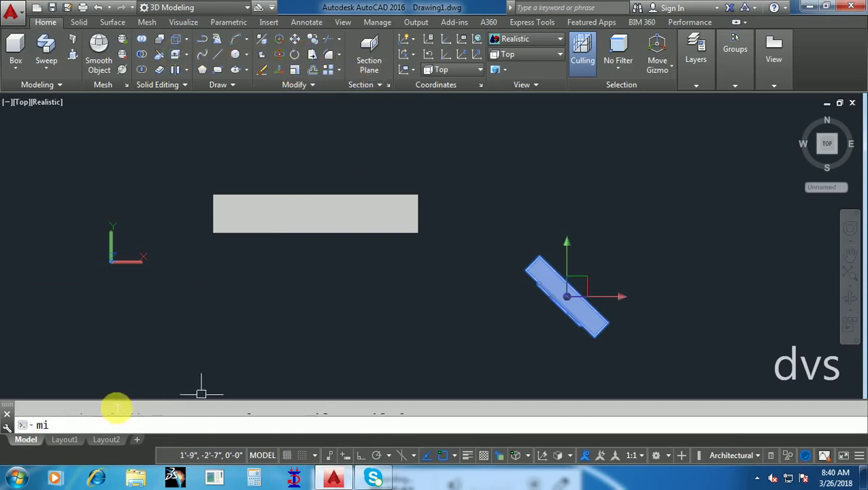
pyautogui.press('Return')
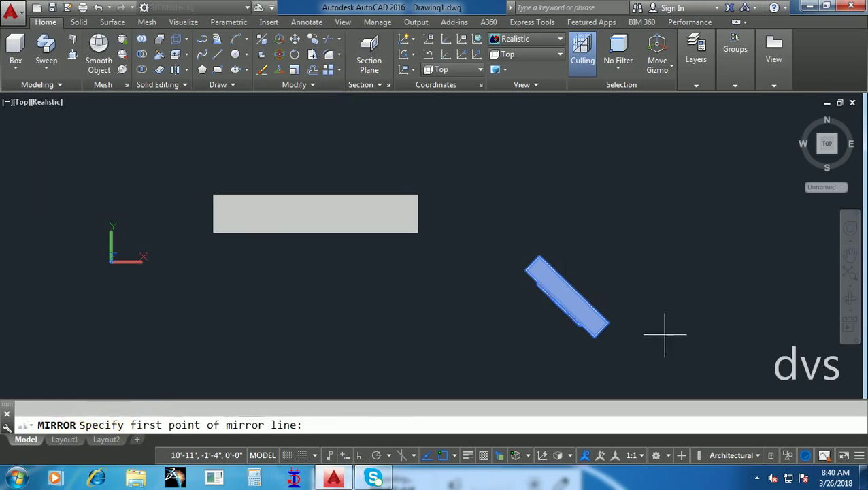
pyautogui.click(646, 344)
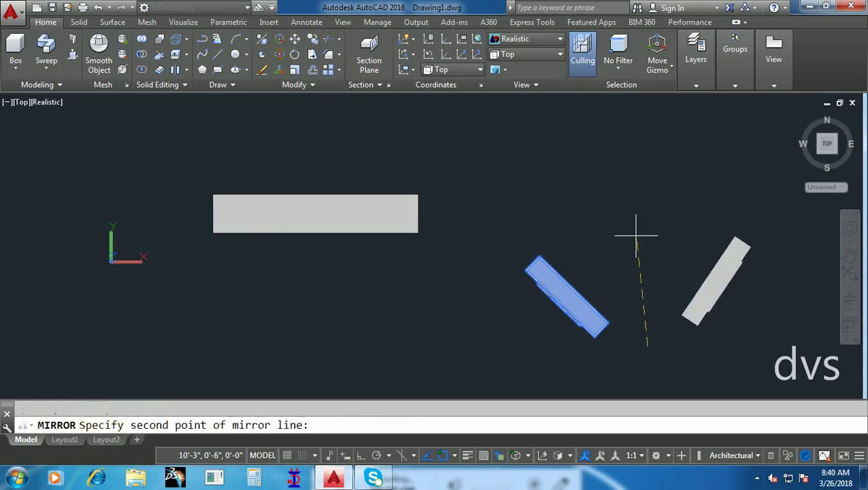
pyautogui.press('F8')
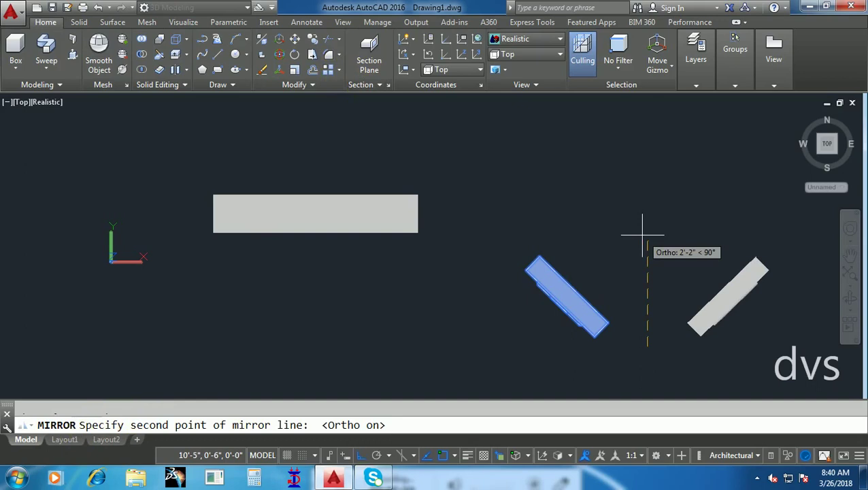
pyautogui.click(642, 235)
pyautogui.press('Return')
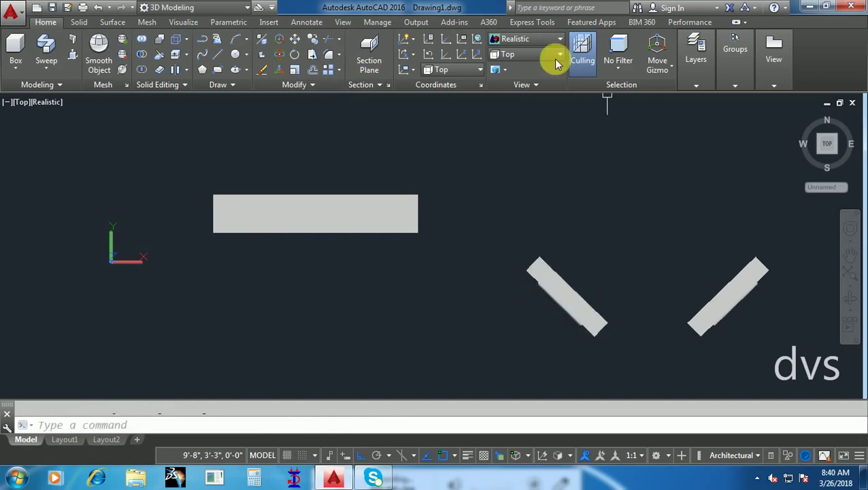
# - Return to the SW Isometric view and open the Materials Browser
pyautogui.click(536, 54)
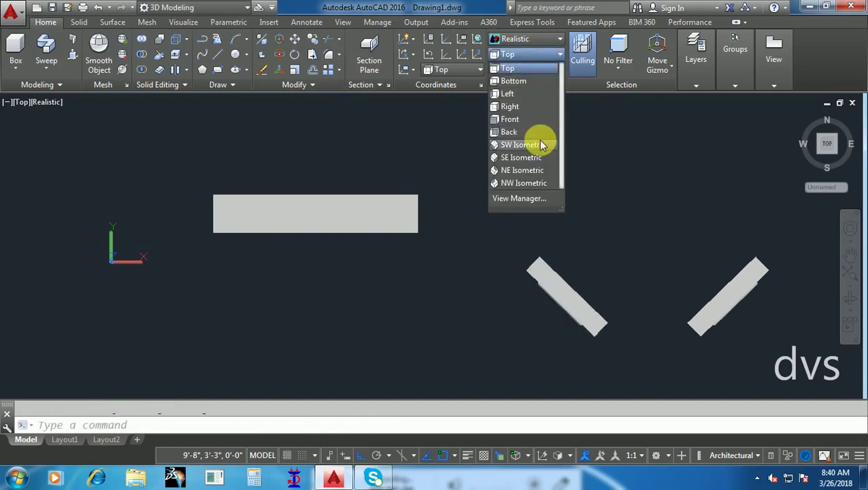
pyautogui.click(542, 145)
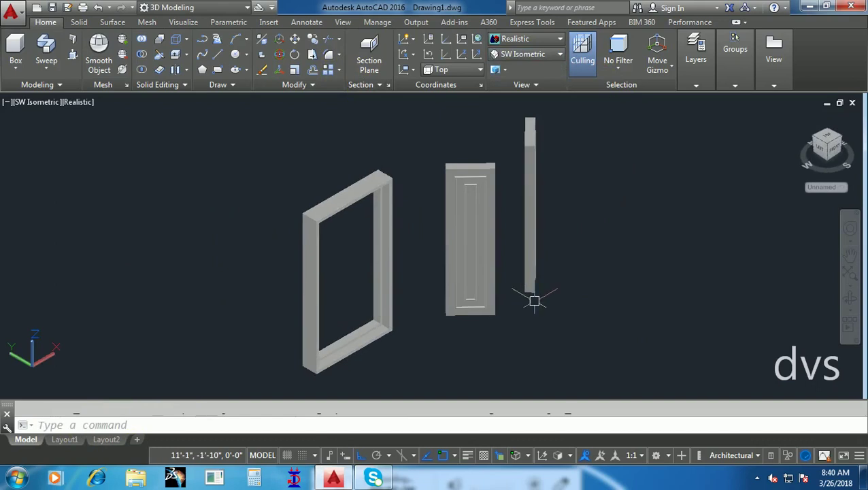
pyautogui.write('M')
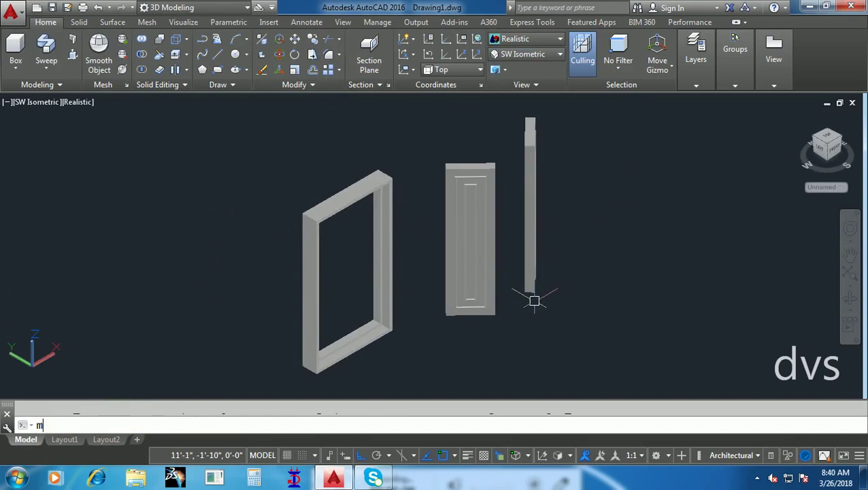
pyautogui.write('a')
pyautogui.press('Return')
pyautogui.click(534, 302)
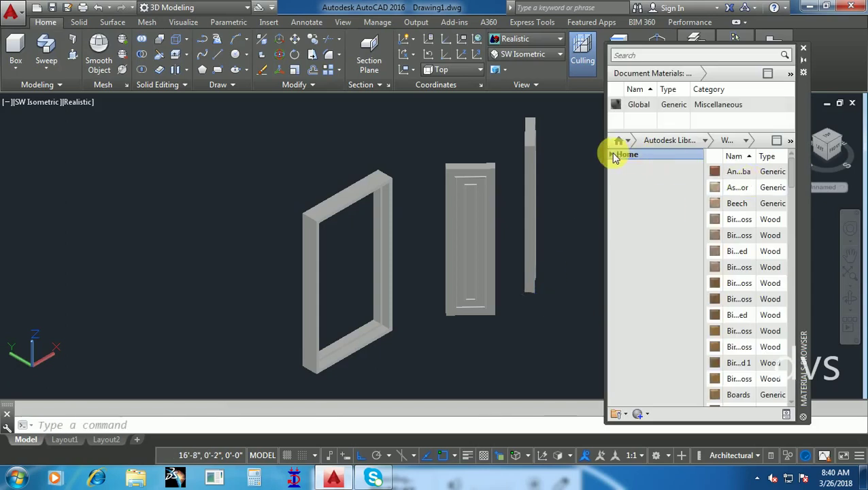
# - Browse to the Autodesk Library Wood category and apply a wood material to the door leaf
pyautogui.click(613, 155)
pyautogui.click(618, 176)
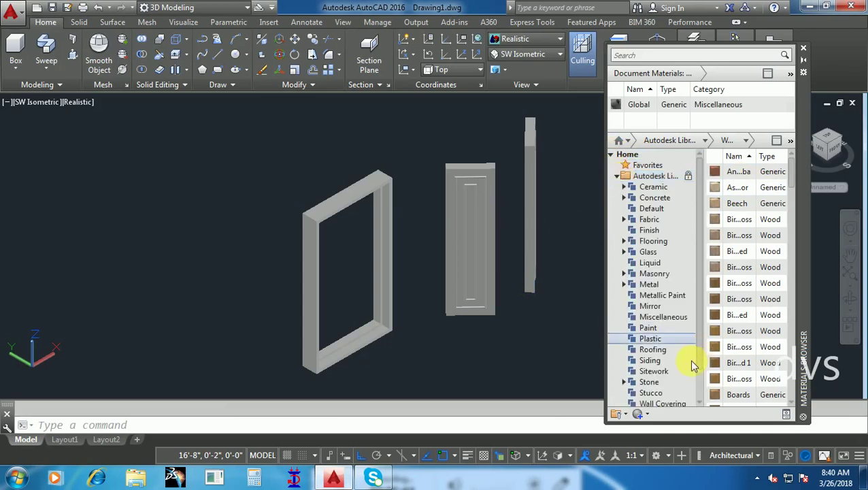
pyautogui.scroll(-1, 648, 384)
pyautogui.doubleClick(646, 392)
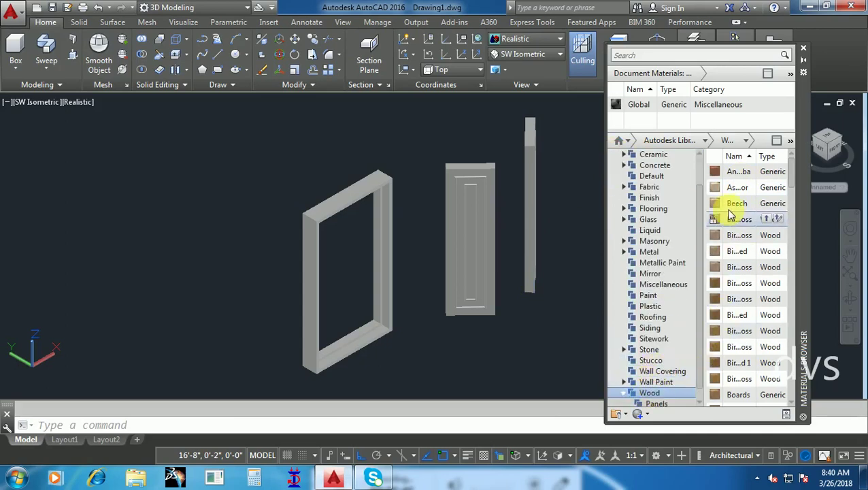
pyautogui.moveTo(729, 174); pyautogui.dragTo(474, 220)
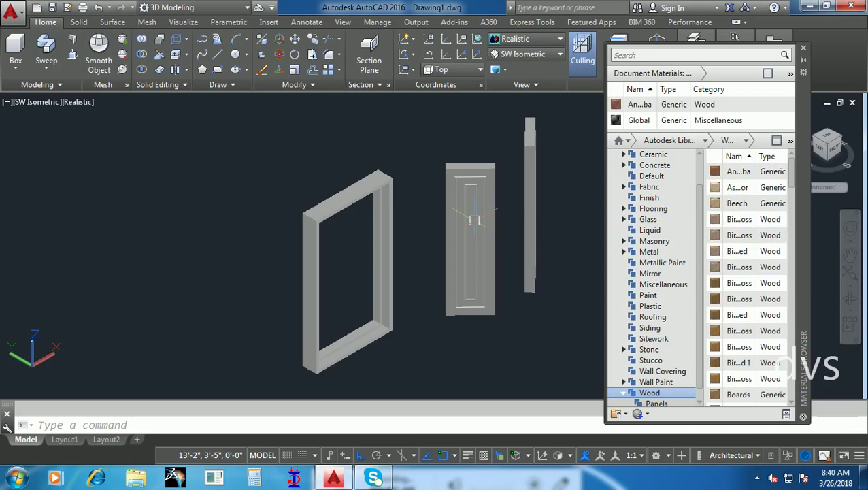
pyautogui.scroll(2, 533, 178)
pyautogui.moveTo(741, 176); pyautogui.dragTo(492, 294)
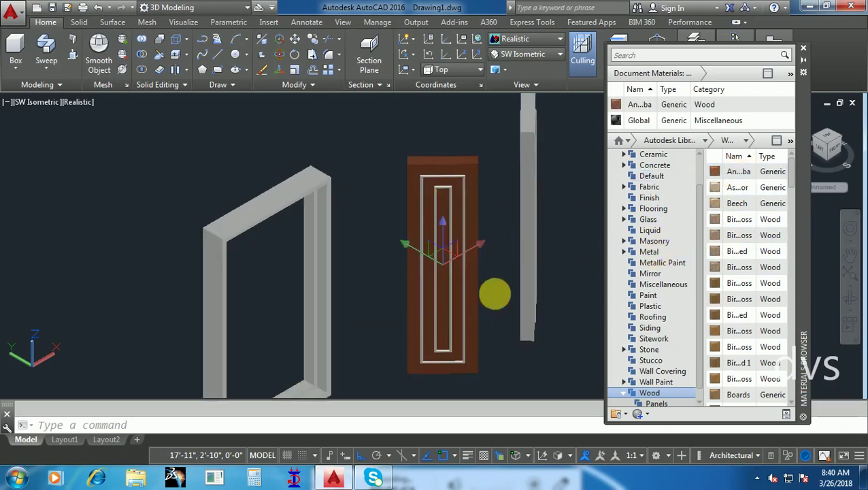
pyautogui.scroll(2, 538, 240)
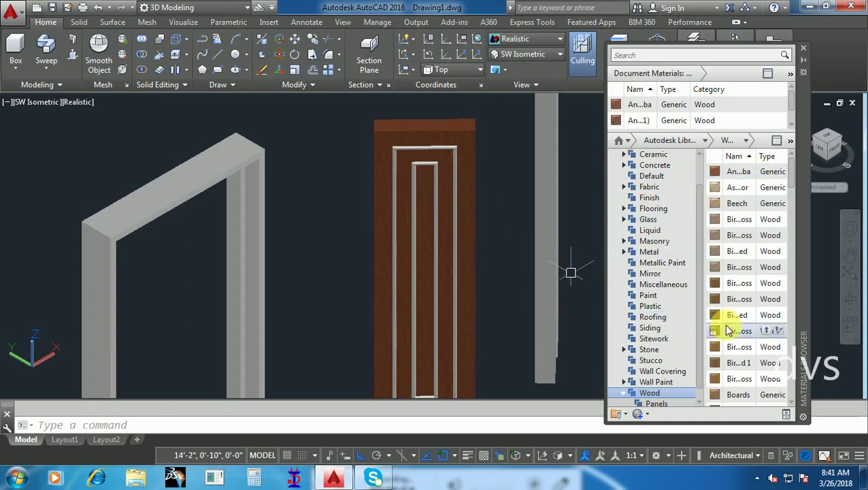
# - Apply different wood materials to the door's outer panel frame and inner panel
pyautogui.moveTo(717, 300); pyautogui.dragTo(444, 307)
pyautogui.moveTo(736, 371); pyautogui.dragTo(544, 337)
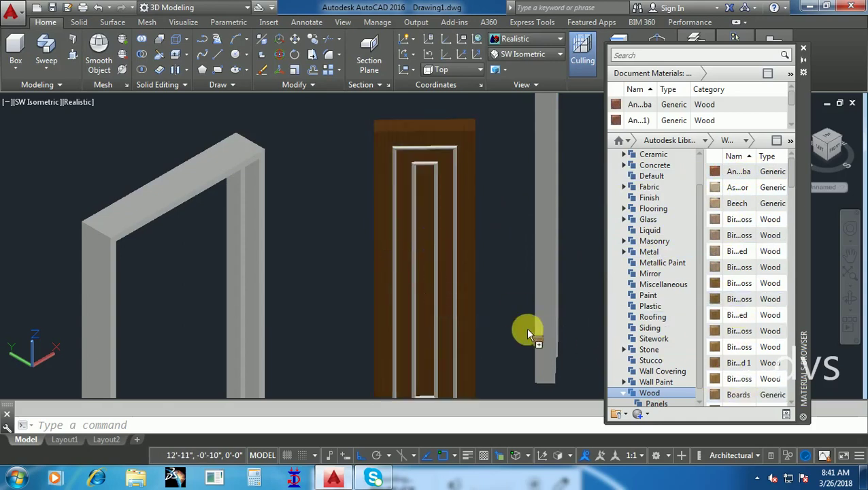
pyautogui.moveTo(453, 311); pyautogui.dragTo(449, 307)
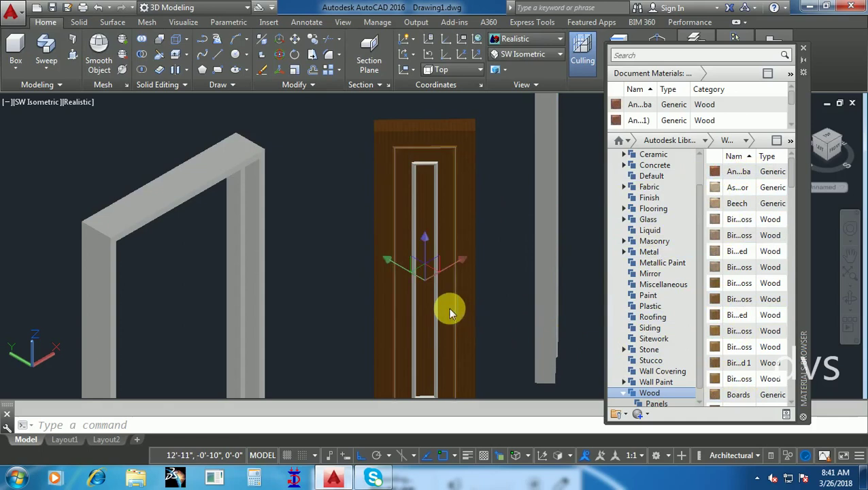
pyautogui.moveTo(731, 347); pyautogui.dragTo(427, 307)
pyautogui.scroll(3, 467, 317)
pyautogui.moveTo(732, 172); pyautogui.dragTo(512, 216)
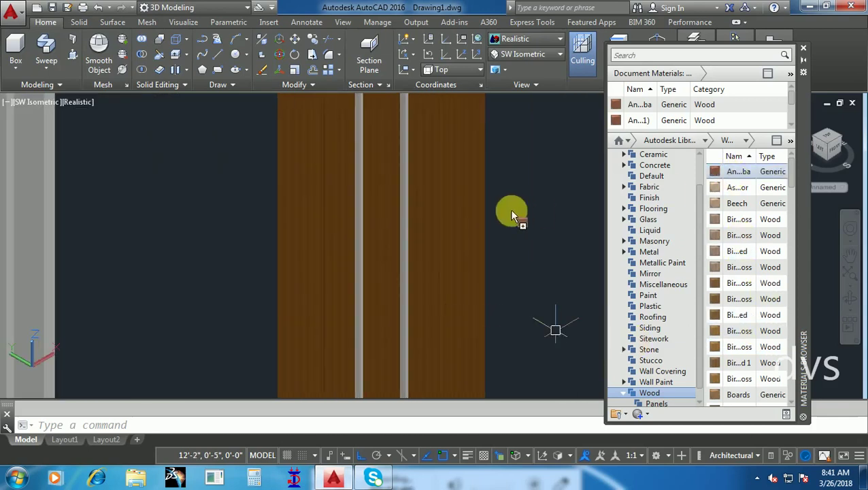
pyautogui.moveTo(455, 223); pyautogui.dragTo(455, 219)
pyautogui.scroll(-2, 544, 284)
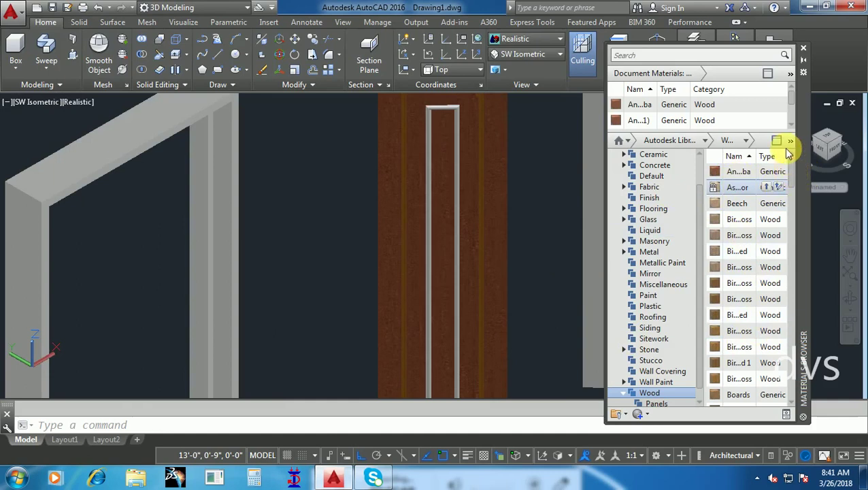
pyautogui.scroll(-2, 548, 180)
pyautogui.scroll(2, 514, 242)
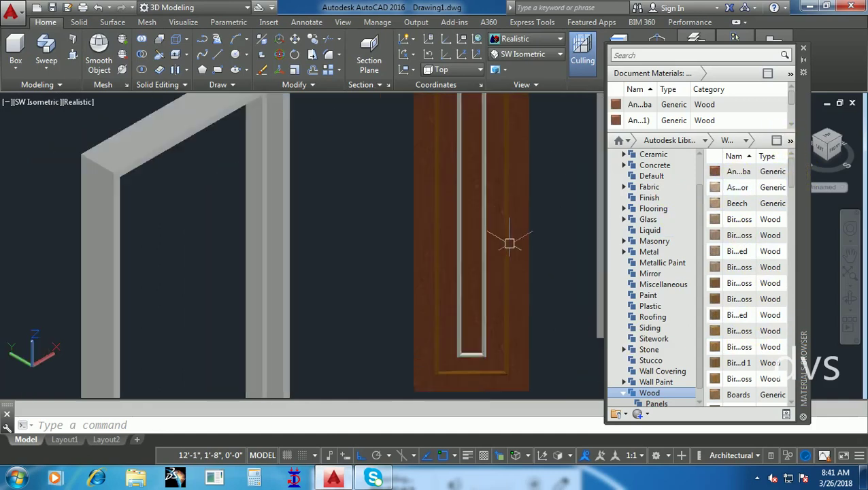
pyautogui.write('m')
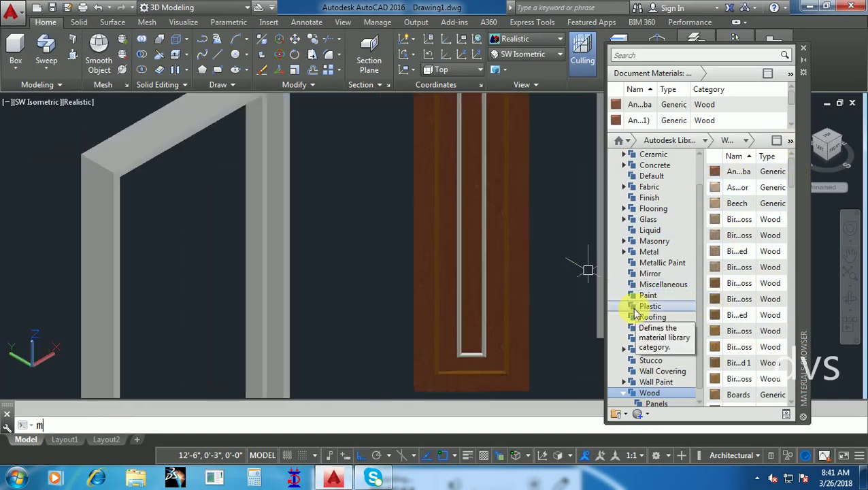
pyautogui.write('a')
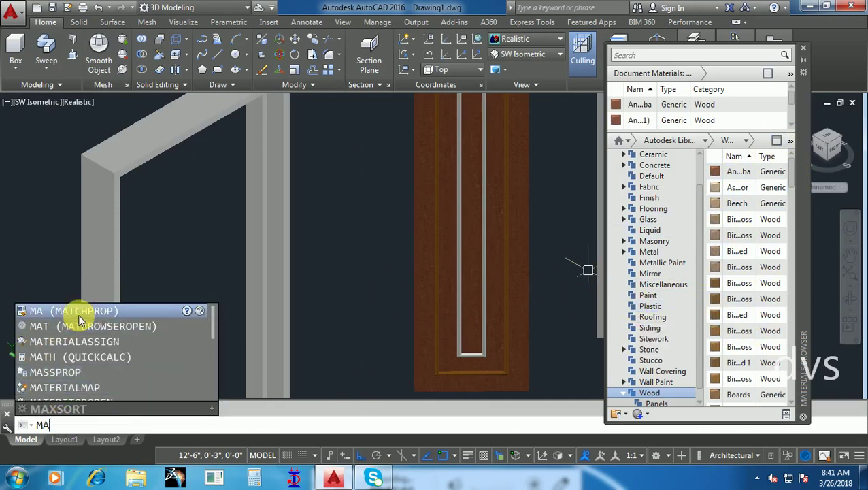
# - Start Match Properties and pick the finished door's solid as the source
pyautogui.click(79, 315)
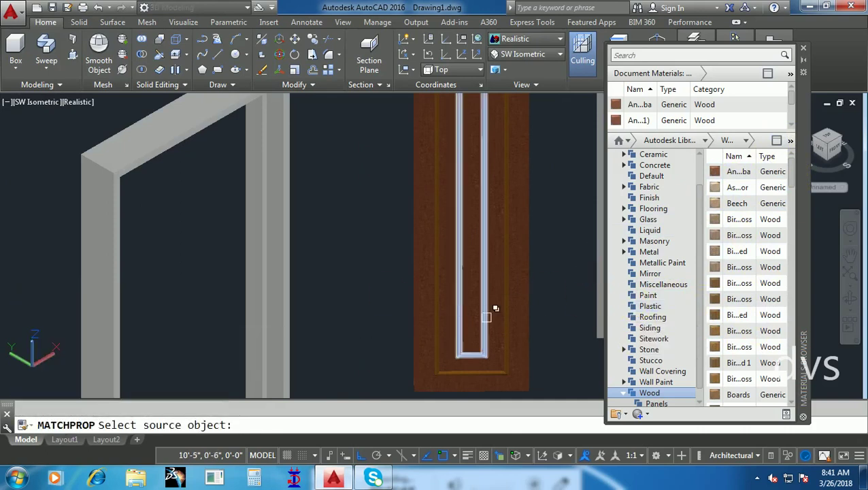
pyautogui.click(507, 315)
pyautogui.click(507, 315)
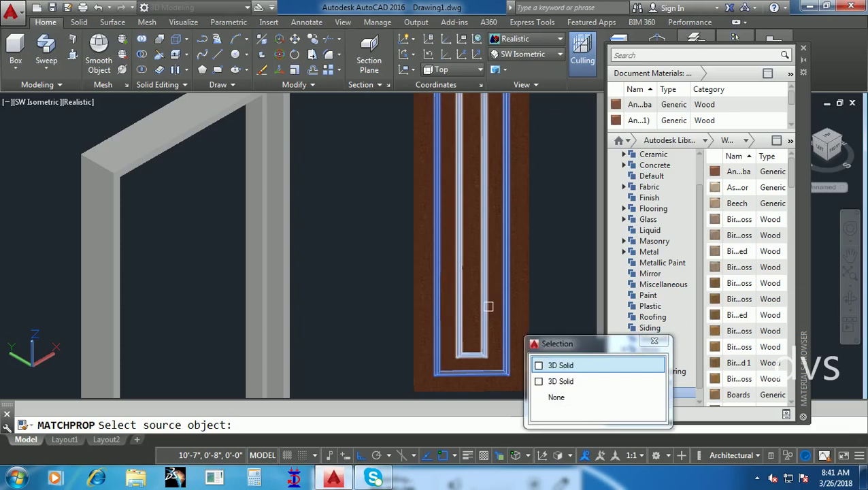
pyautogui.click(541, 364)
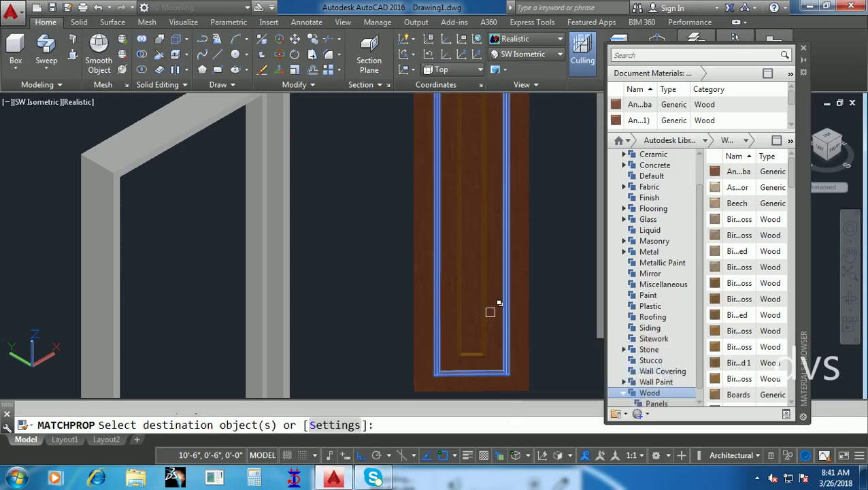
pyautogui.click(490, 312)
# - Apply the wood materials to the right door's overlapping solids and panel
pyautogui.moveTo(541, 256); pyautogui.dragTo(379, 368, button='middle')
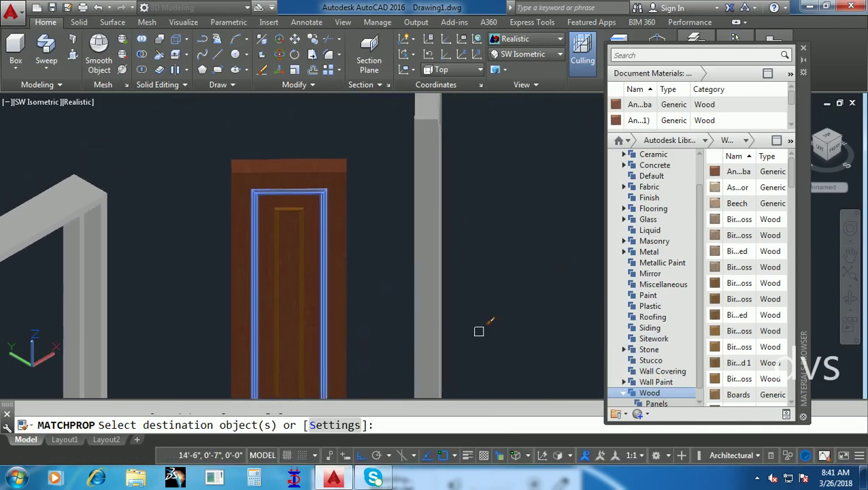
pyautogui.keyDown('shift'); pyautogui.moveTo(479, 331); pyautogui.dragTo(434, 329, button='middle'); pyautogui.keyUp('shift')
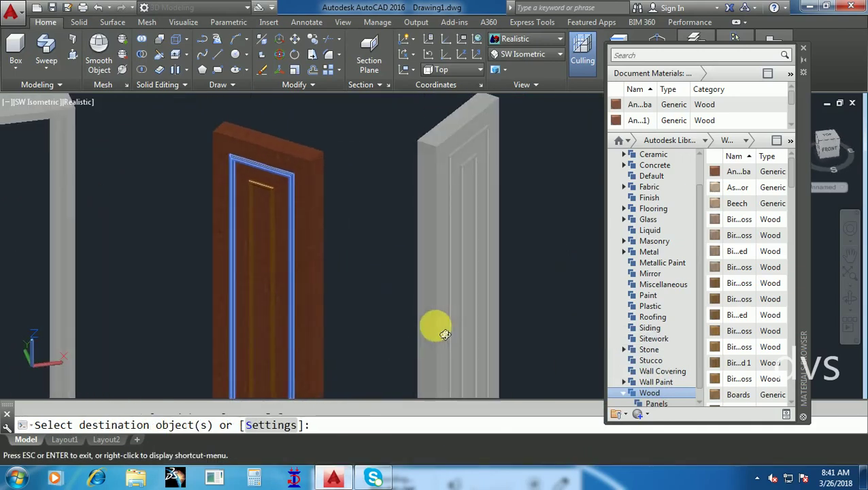
pyautogui.click(454, 284)
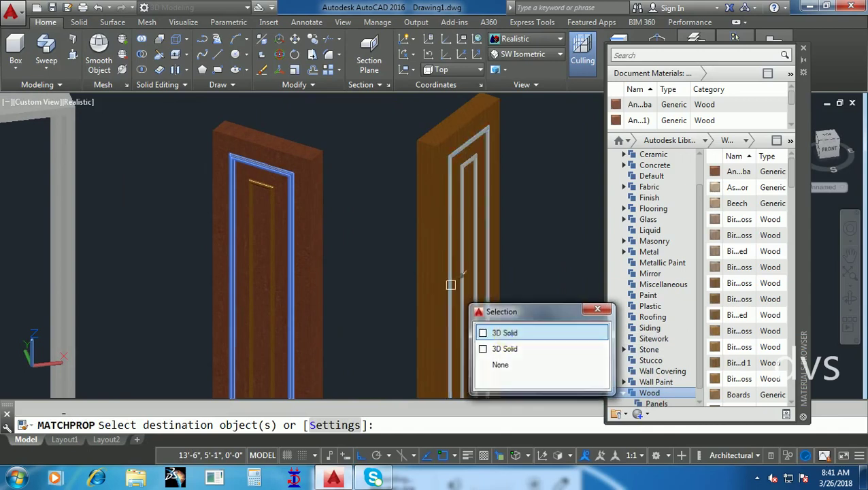
pyautogui.click(508, 334)
pyautogui.click(455, 280)
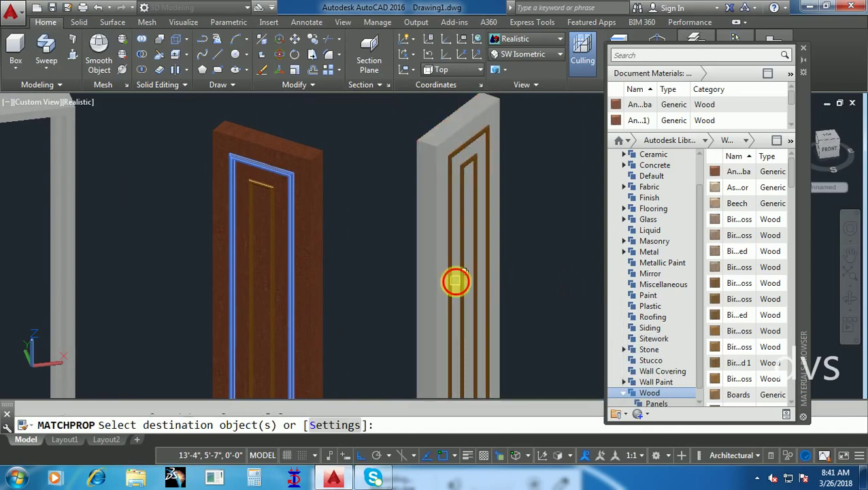
pyautogui.click(513, 345)
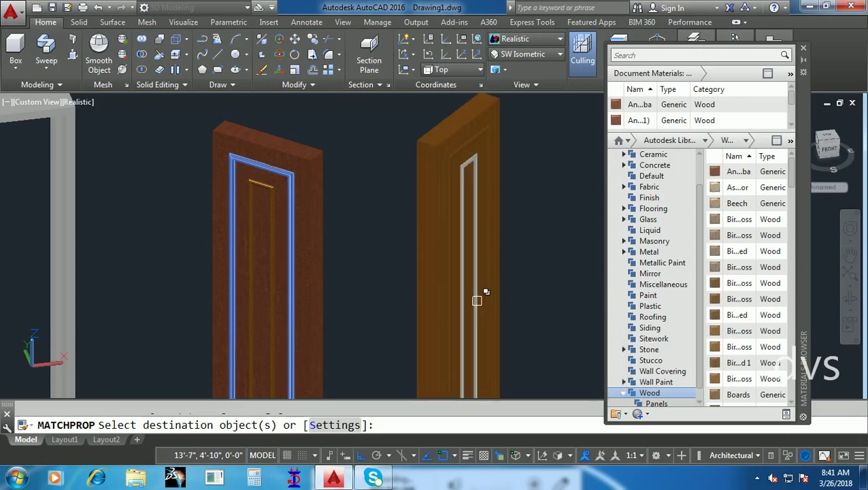
pyautogui.scroll(5, 482, 265)
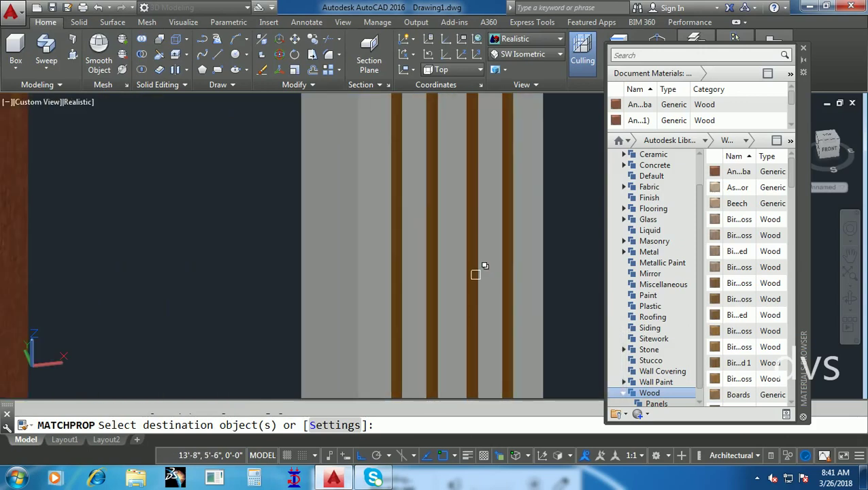
pyautogui.click(474, 273)
pyautogui.click(530, 324)
pyautogui.scroll(-5, 423, 318)
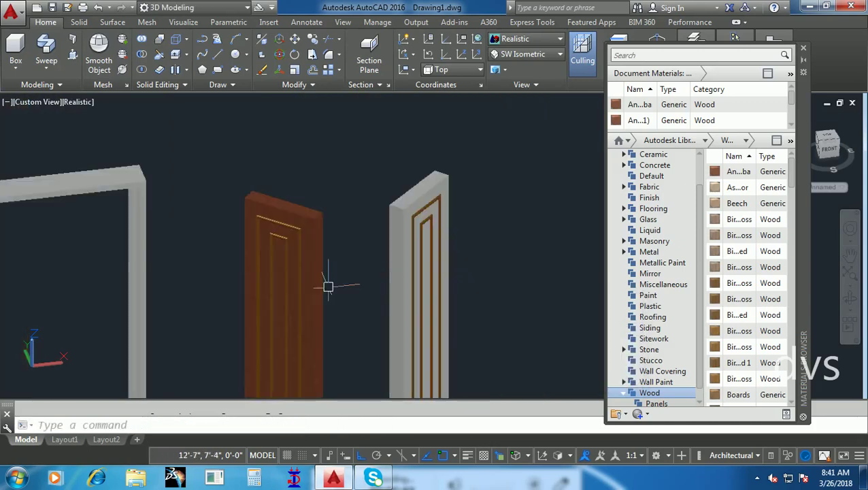
# - Match the middle door's wood onto the right door
pyautogui.write('ma')
pyautogui.press('Return')
pyautogui.click(317, 295)
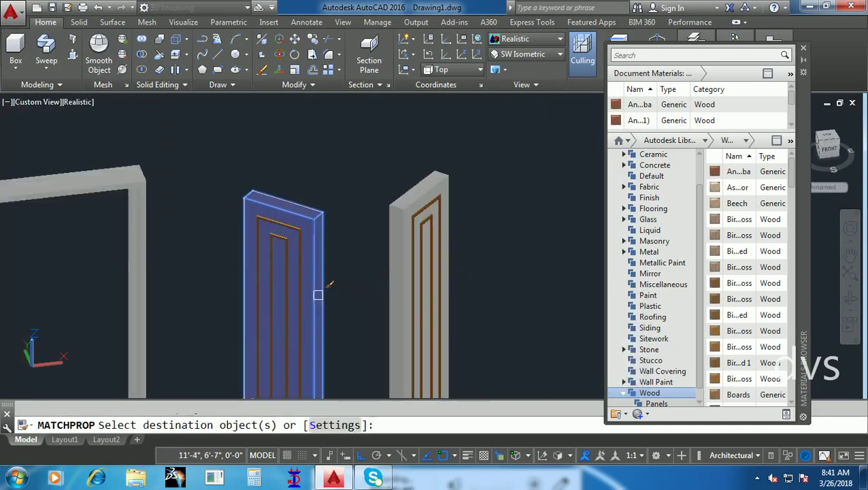
pyautogui.click(399, 318)
pyautogui.press('Return')
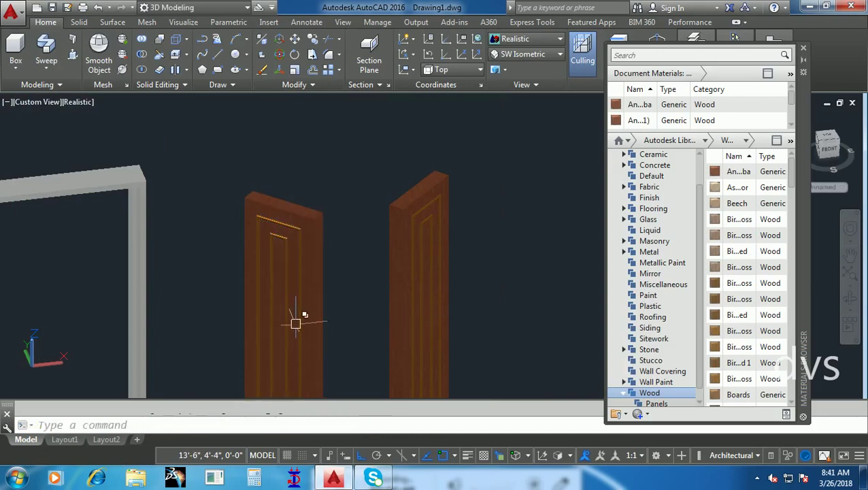
# - Copy the finished door's wood materials onto the door frame
pyautogui.press('Return')
pyautogui.click(300, 311)
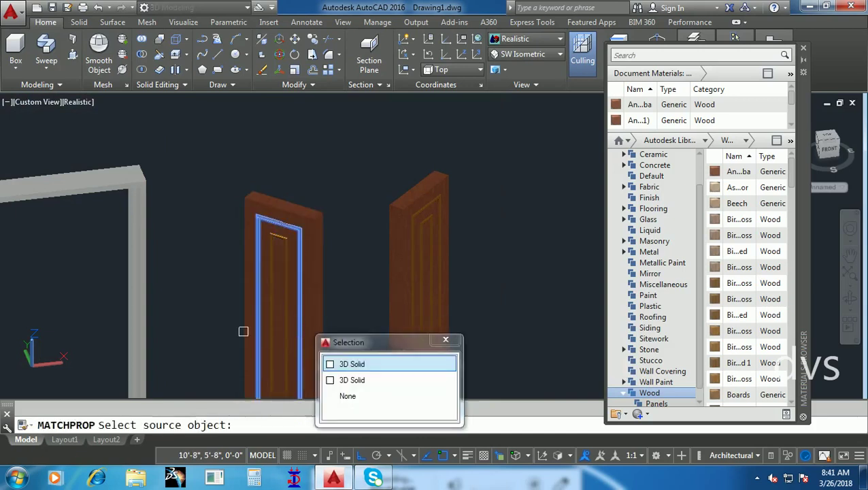
pyautogui.click(376, 363)
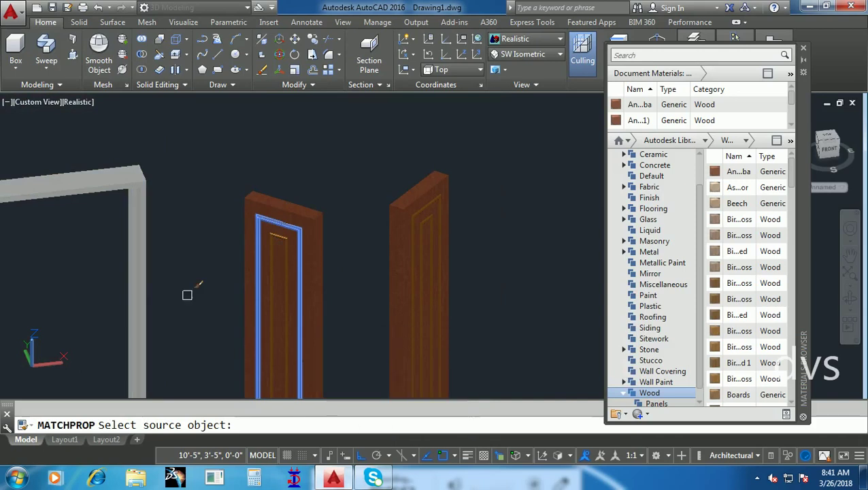
pyautogui.press('Return')
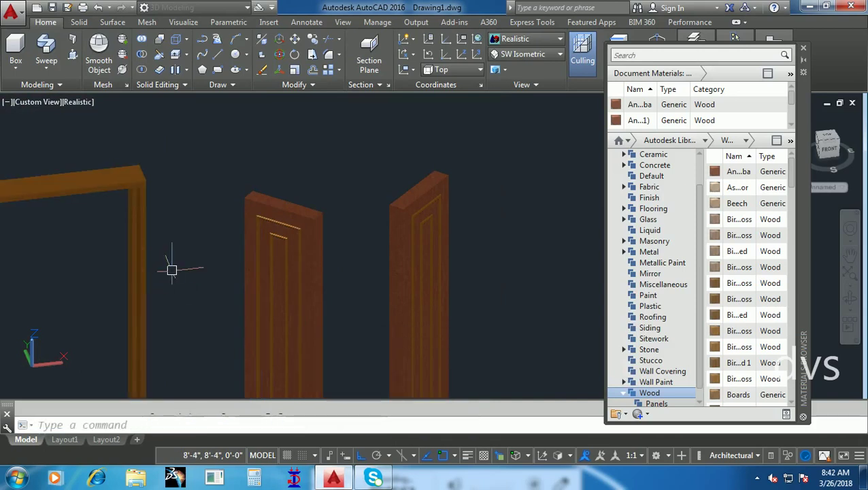
pyautogui.scroll(-4, 172, 268)
pyautogui.scroll(2, 239, 297)
pyautogui.moveTo(365, 277); pyautogui.dragTo(345, 306, button='middle')
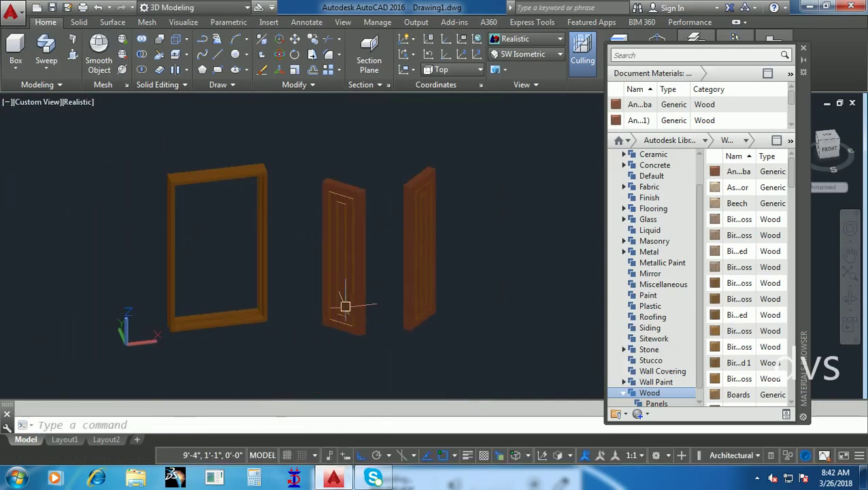
# - Copy the middle door leaf from its bottom corner into the left side of the frame
pyautogui.click(367, 347)
pyautogui.click(317, 305)
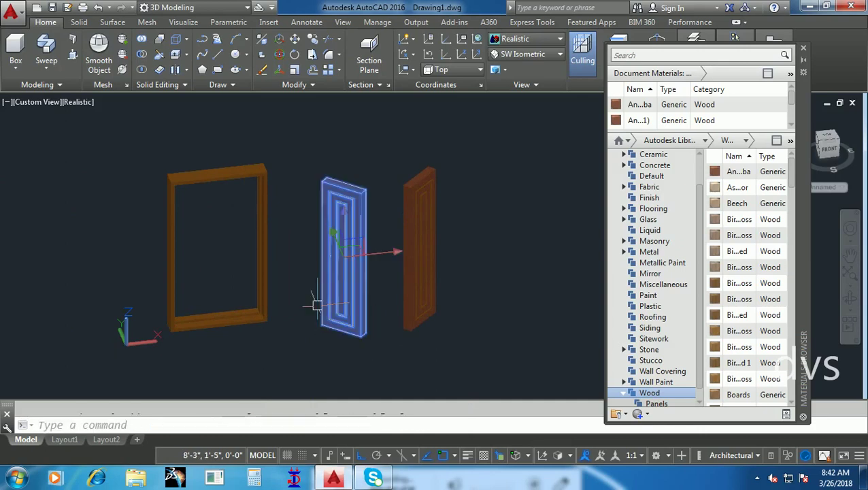
pyautogui.write('co')
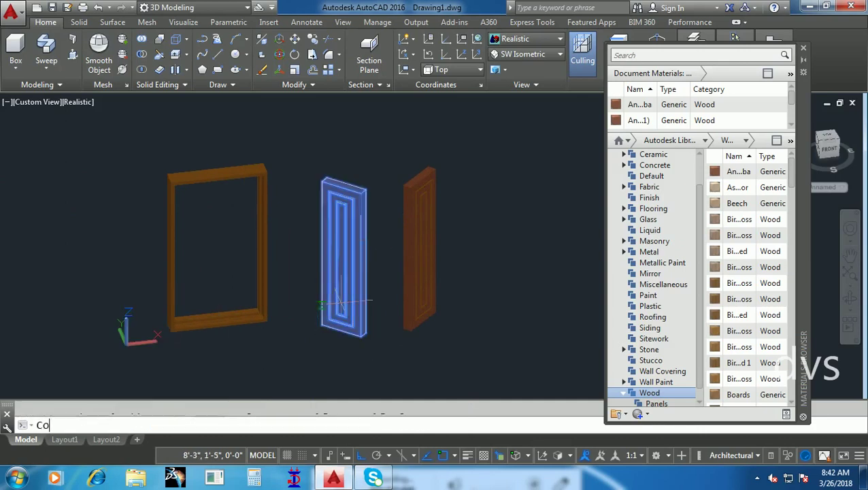
pyautogui.press('Return')
pyautogui.scroll(2, 316, 313)
pyautogui.scroll(2, 317, 330)
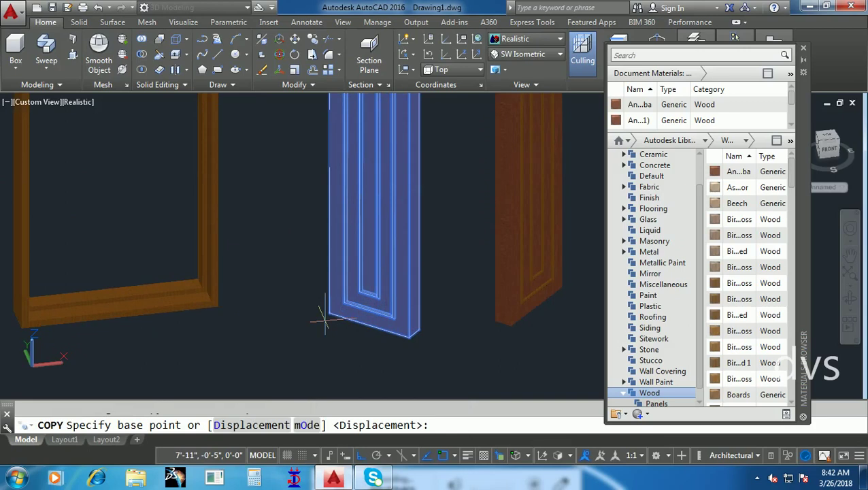
pyautogui.click(329, 314)
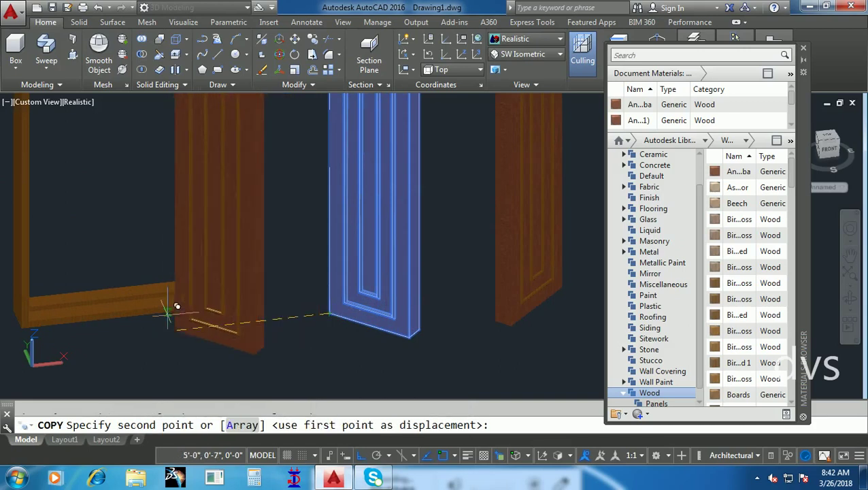
pyautogui.moveTo(170, 304); pyautogui.dragTo(258, 325, button='middle')
pyautogui.scroll(2, 145, 328)
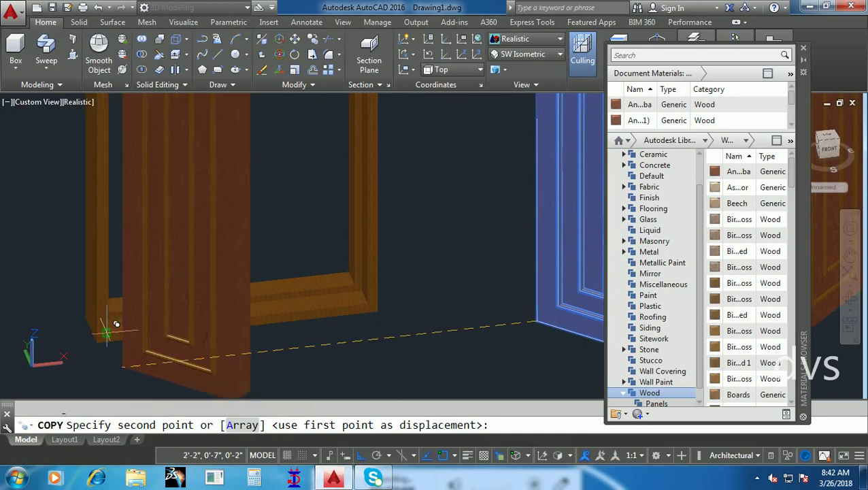
pyautogui.click(107, 330)
pyautogui.press('Return')
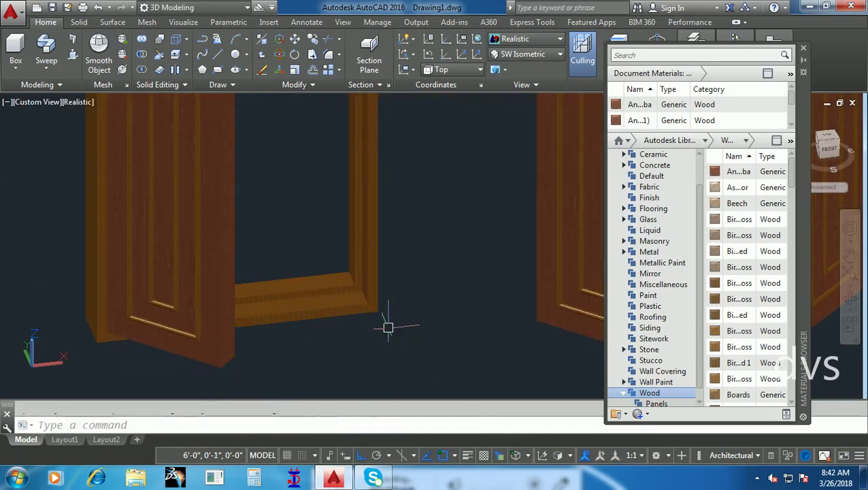
pyautogui.scroll(-4, 385, 308)
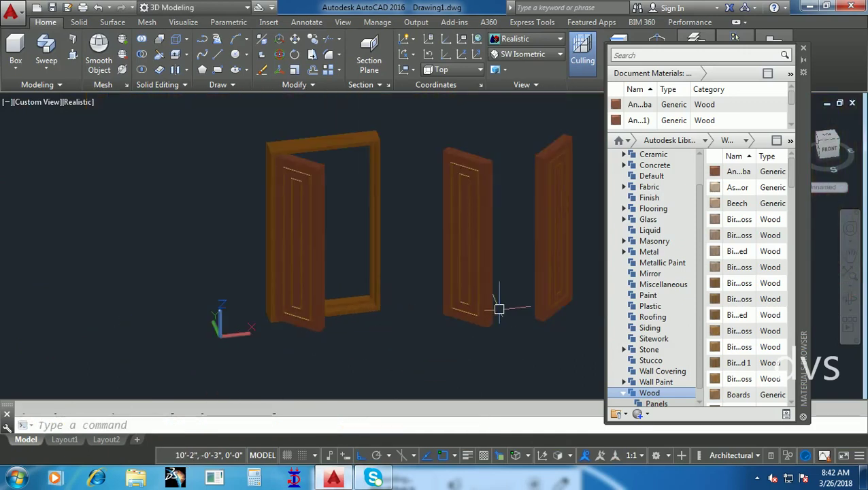
pyautogui.keyDown('shift'); pyautogui.moveTo(499, 309); pyautogui.dragTo(574, 355, button='middle'); pyautogui.keyUp('shift')
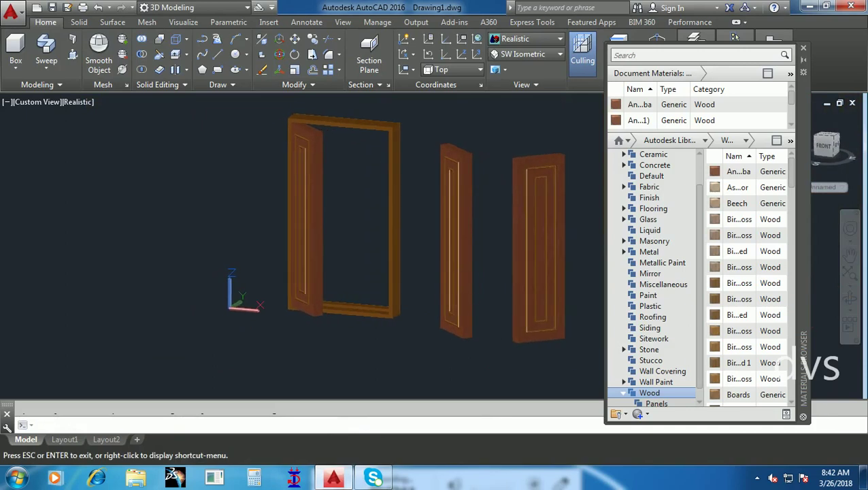
# - Copy the far-right raised-panel door leaf with CO and place the copy inside the door frame
pyautogui.click(574, 355)
pyautogui.click(522, 345)
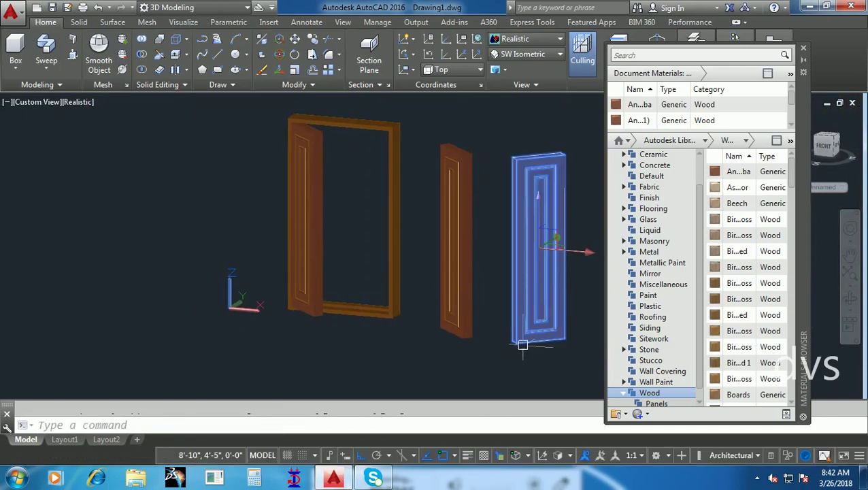
pyautogui.write('co')
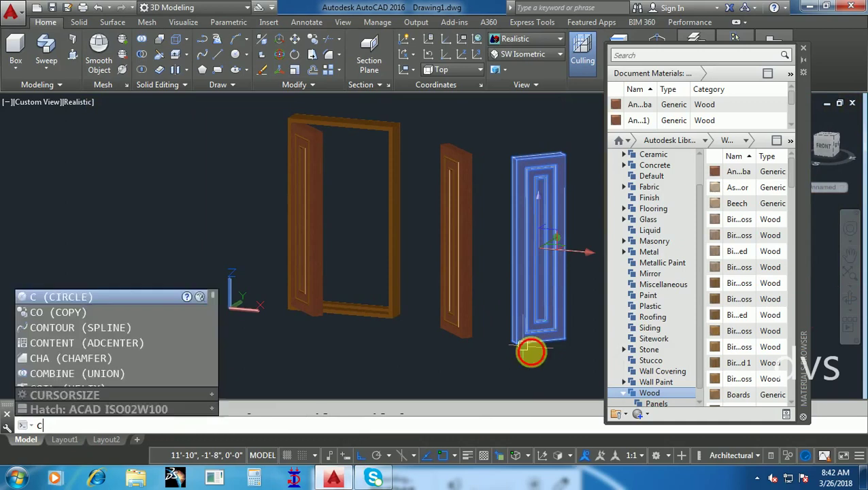
pyautogui.press('Return')
pyautogui.scroll(2, 564, 338)
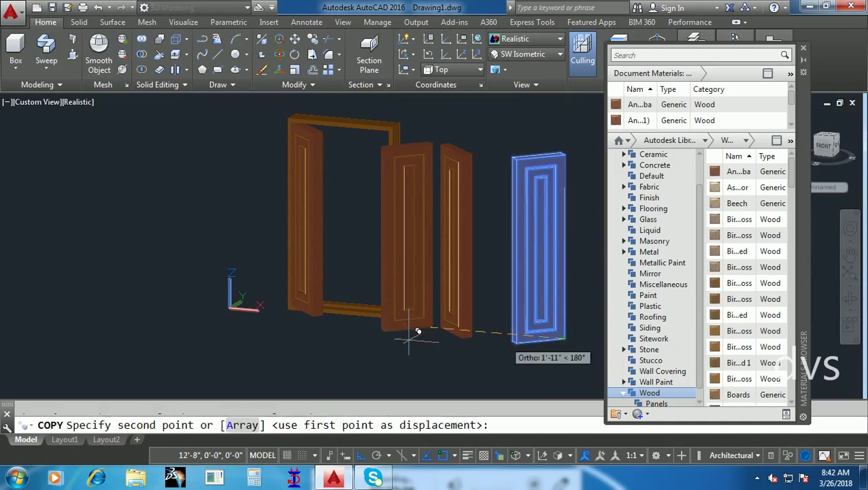
pyautogui.click(562, 340)
pyautogui.scroll(3, 389, 303)
pyautogui.scroll(2, 401, 297)
pyautogui.scroll(1, 422, 286)
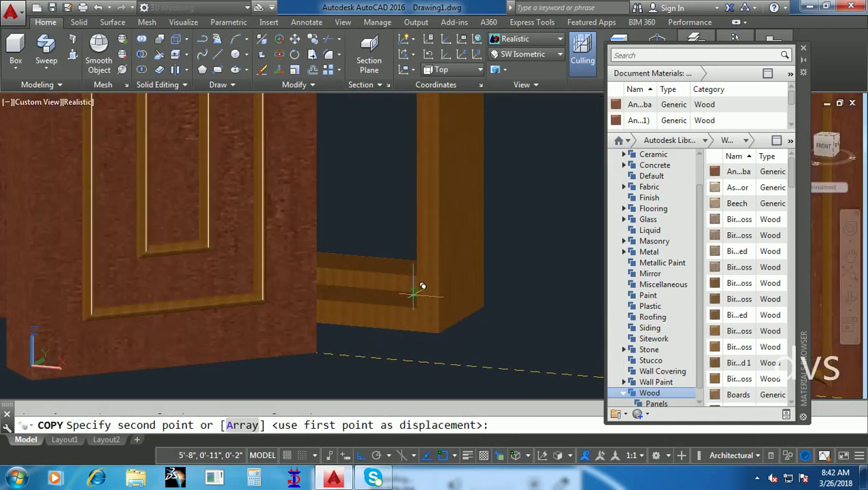
pyautogui.scroll(2, 421, 287)
pyautogui.scroll(-1, 423, 294)
pyautogui.scroll(-1, 422, 297)
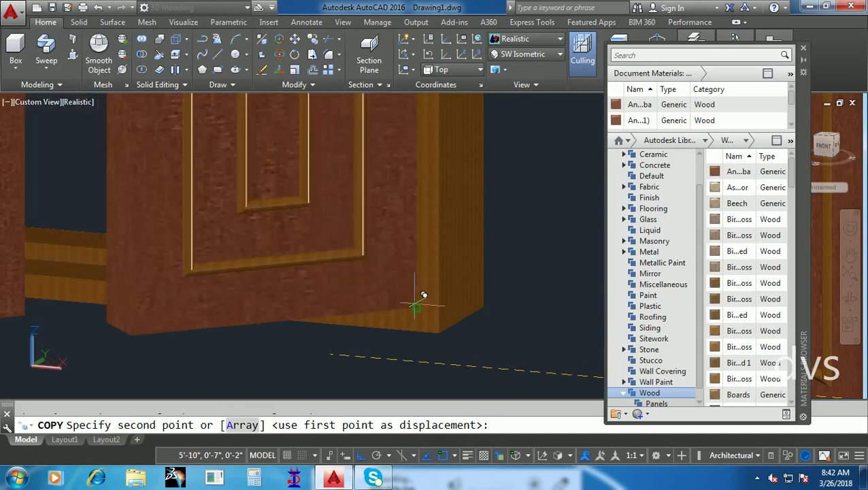
pyautogui.click(423, 299)
pyautogui.scroll(-2, 469, 306)
pyautogui.press('Return')
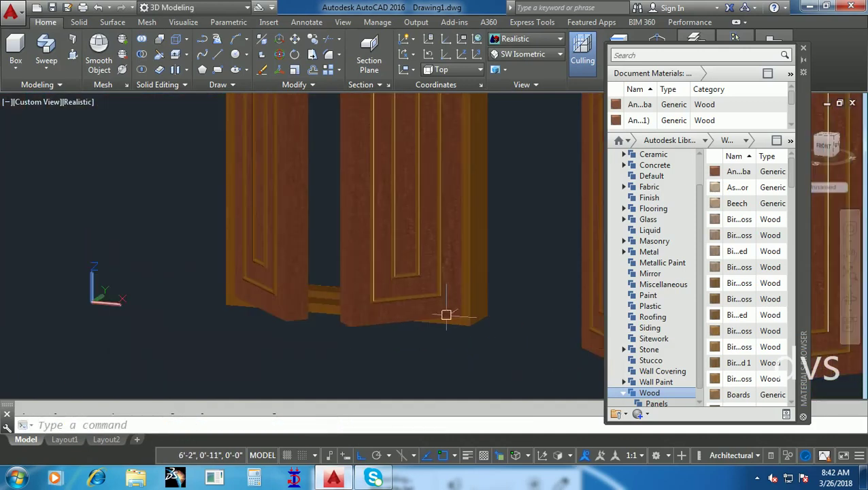
pyautogui.scroll(-3, 517, 325)
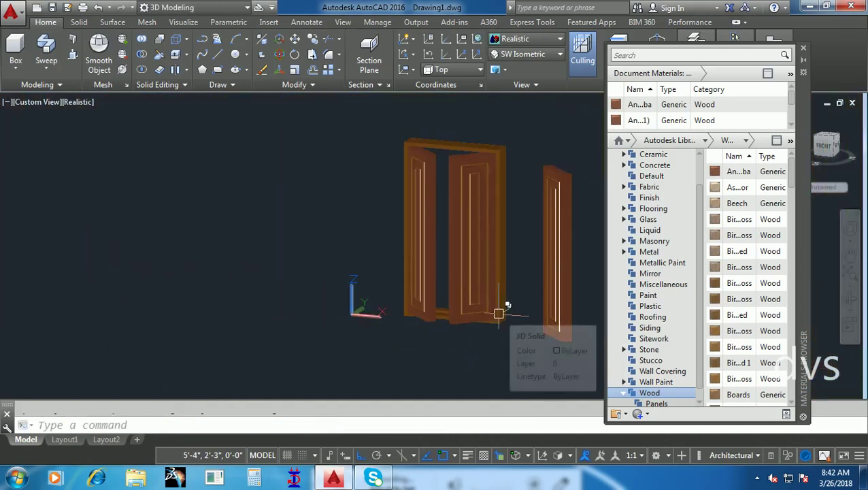
# - Close the Materials Browser and switch the view to SW Isometric
pyautogui.click(804, 52)
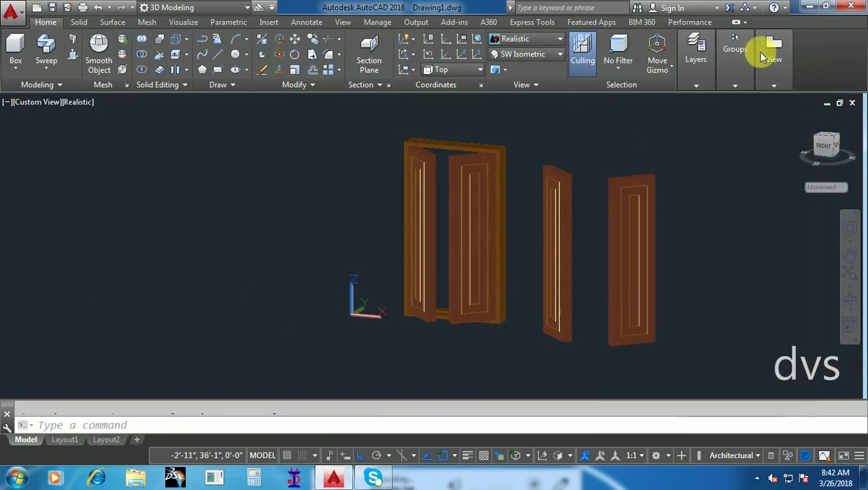
pyautogui.click(535, 53)
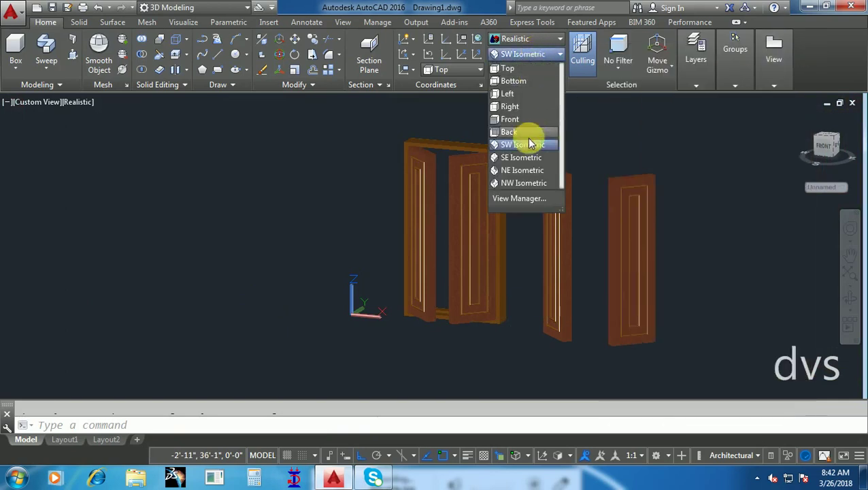
pyautogui.click(530, 145)
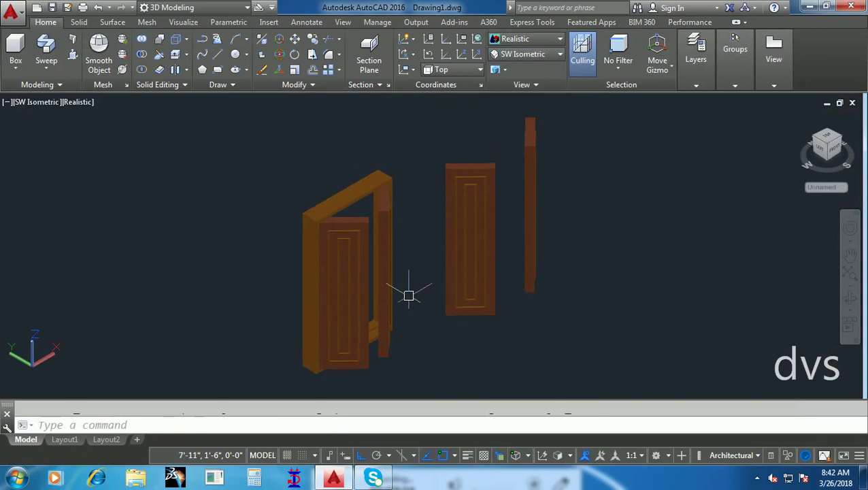
pyautogui.scroll(3, 408, 295)
# - Erase the loose door leaf and post lying beside the frame
pyautogui.click(703, 313)
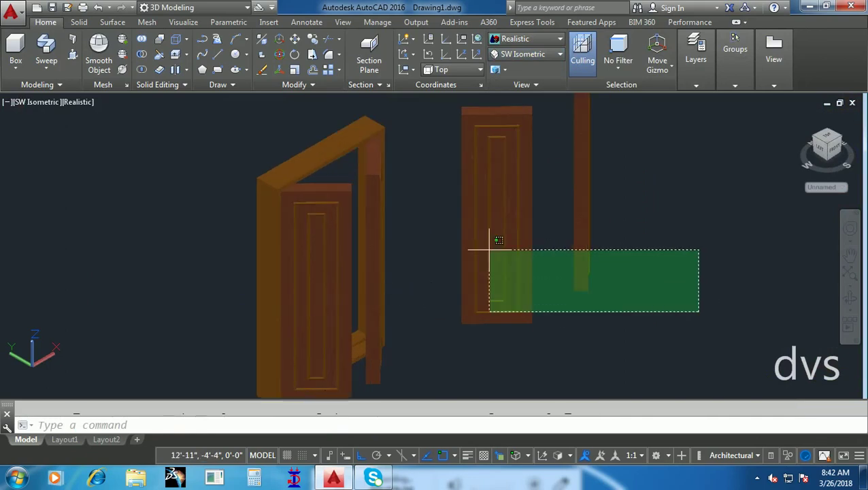
pyautogui.click(454, 243)
pyautogui.press('Delete')
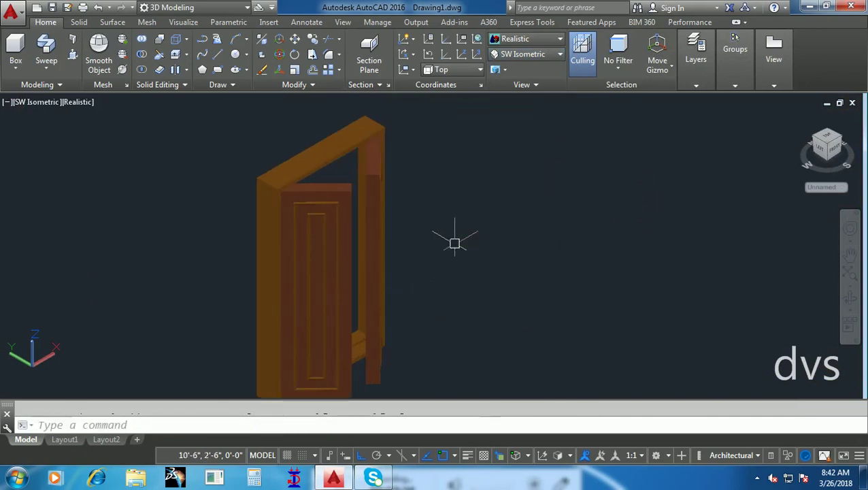
pyautogui.moveTo(379, 218); pyautogui.dragTo(443, 216, button='middle')
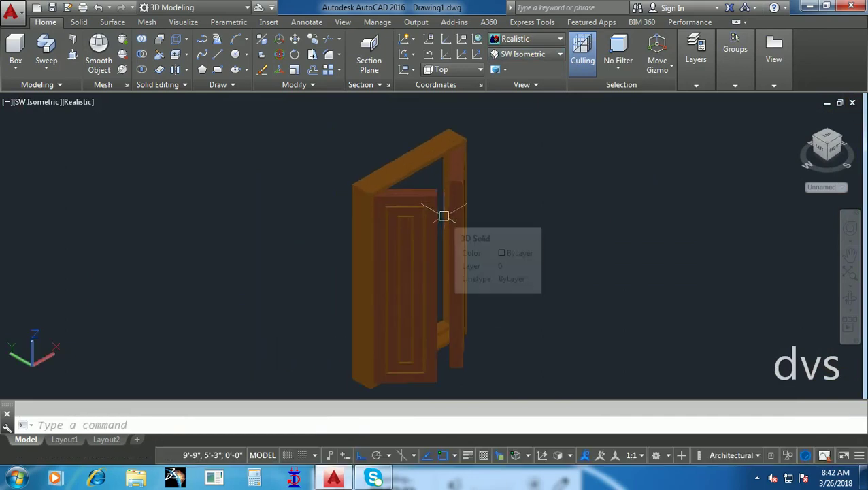
pyautogui.scroll(-2, 508, 256)
pyautogui.moveTo(512, 267)
pyautogui.keyDown('shift'); pyautogui.mouseDown(button='middle')
pyautogui.moveTo(432, 173)
pyautogui.moveTo(411, 205)
pyautogui.moveTo(348, 232)
pyautogui.moveTo(261, 258)
pyautogui.moveTo(249, 248)
pyautogui.moveTo(333, 274)
pyautogui.moveTo(452, 264)
pyautogui.moveTo(461, 246)
pyautogui.moveTo(503, 217)
pyautogui.moveTo(484, 225)
pyautogui.moveTo(480, 239)
pyautogui.moveTo(471, 233)
pyautogui.mouseUp(button='middle'); pyautogui.keyUp('shift')
pyautogui.scroll(3, 471, 233)
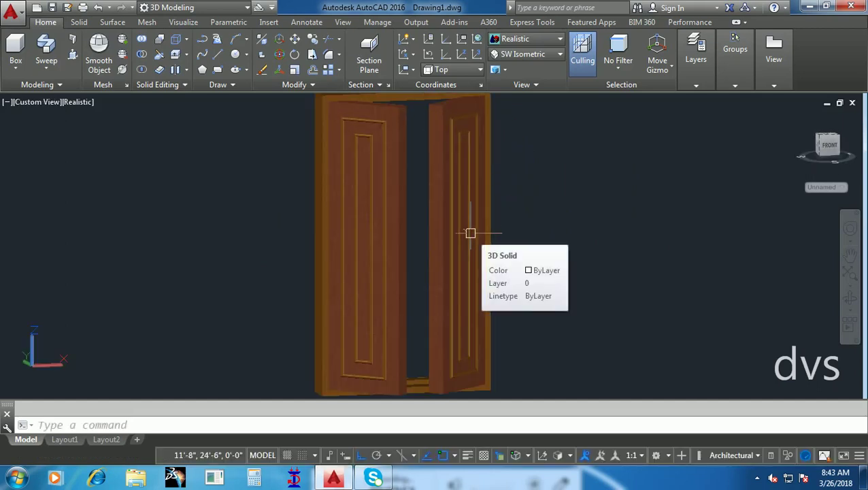
pyautogui.scroll(-3, 471, 233)
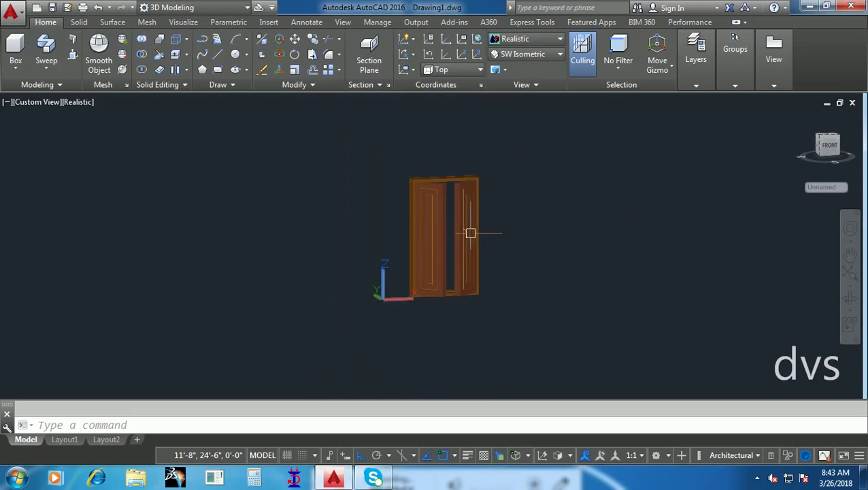
pyautogui.scroll(3, 494, 209)
pyautogui.moveTo(493, 208)
pyautogui.keyDown('shift'); pyautogui.mouseDown(button='middle')
pyautogui.moveTo(516, 261)
pyautogui.moveTo(542, 224)
pyautogui.moveTo(586, 215)
pyautogui.moveTo(642, 219)
pyautogui.moveTo(669, 235)
pyautogui.moveTo(587, 215)
pyautogui.moveTo(451, 207)
pyautogui.moveTo(500, 235)
pyautogui.moveTo(491, 225)
pyautogui.mouseUp(button='middle'); pyautogui.keyUp('shift')
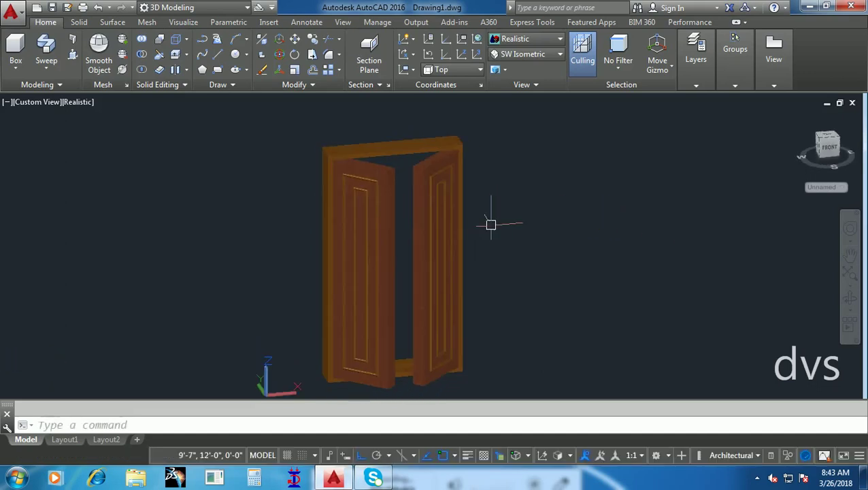
pyautogui.write('-v')
pyautogui.press('Return')
pyautogui.write('s')
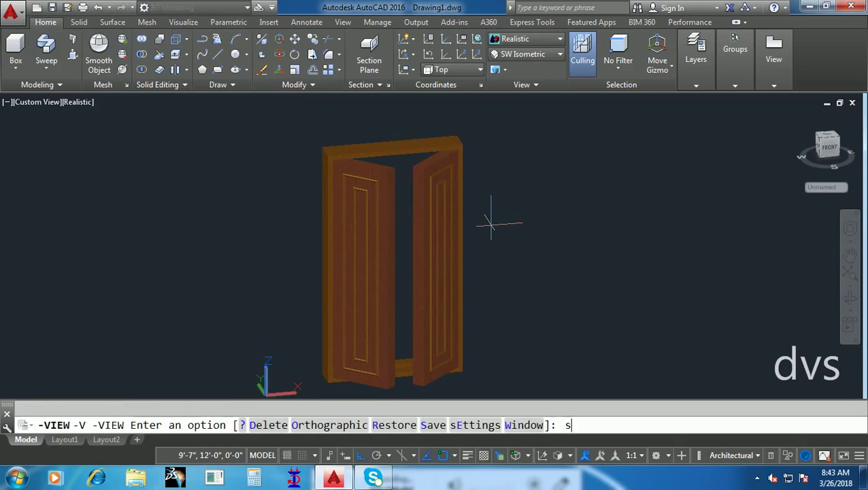
pyautogui.write('w')
pyautogui.press('space')
pyautogui.scroll(2, 436, 345)
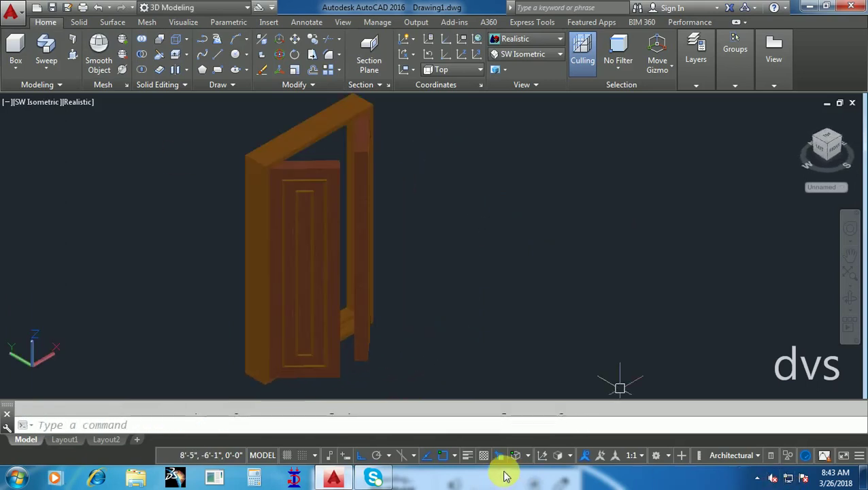
pyautogui.click(757, 479)
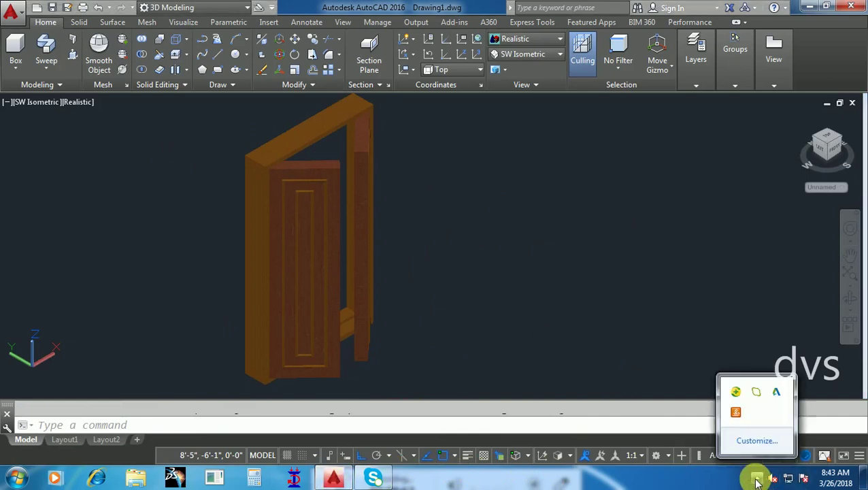
pyautogui.rightClick(755, 416)
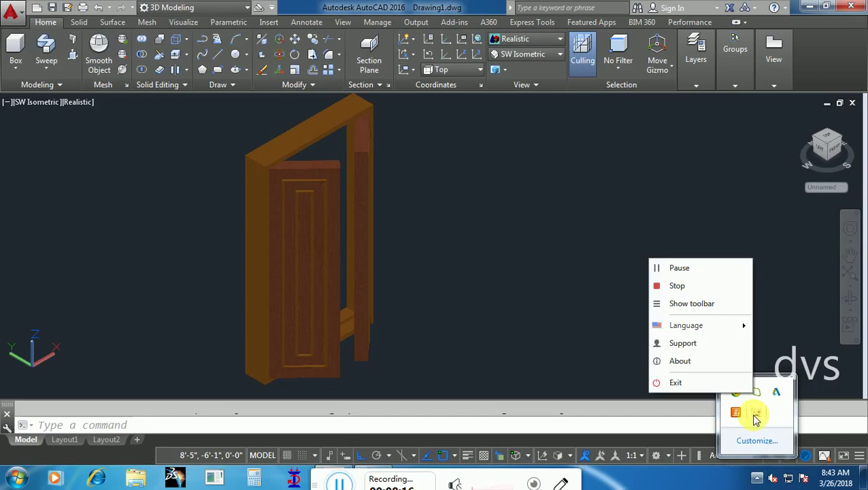